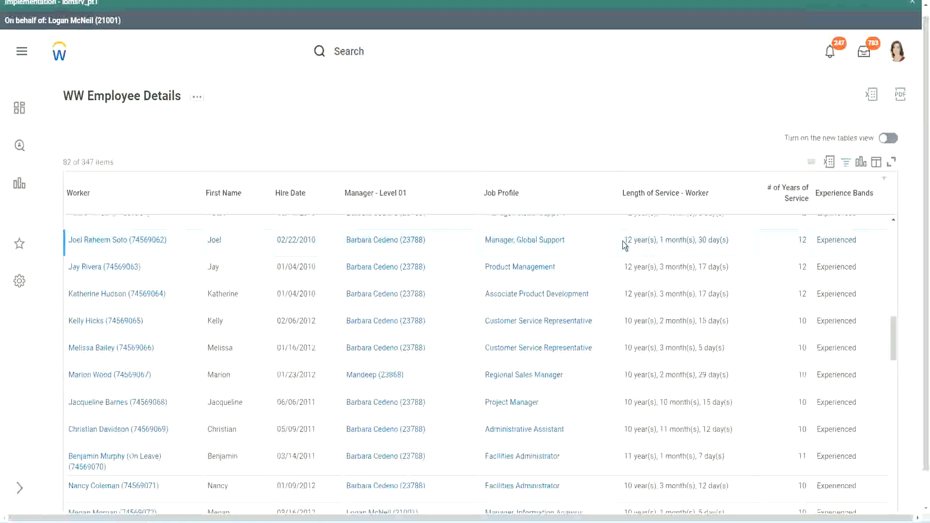
Compare the Length of Service values with the # of Years of Service values for several workers in the WW Employee Details report
{"action": "left_click_drag", "start_coordinate": [623, 241], "coordinate": [713, 240]}
{"action": "left_click", "coordinate": [779, 249]}
{"action": "double_click", "coordinate": [779, 252]}
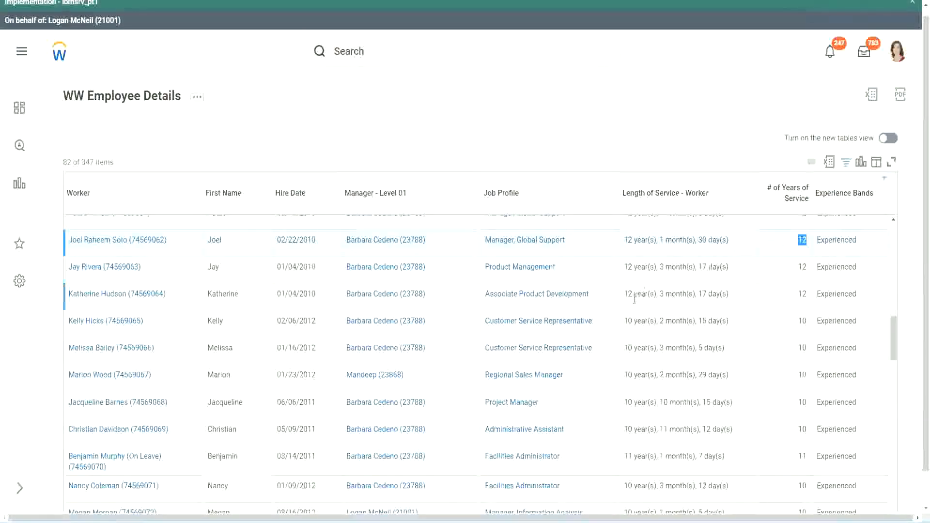
{"action": "left_click", "coordinate": [638, 430]}
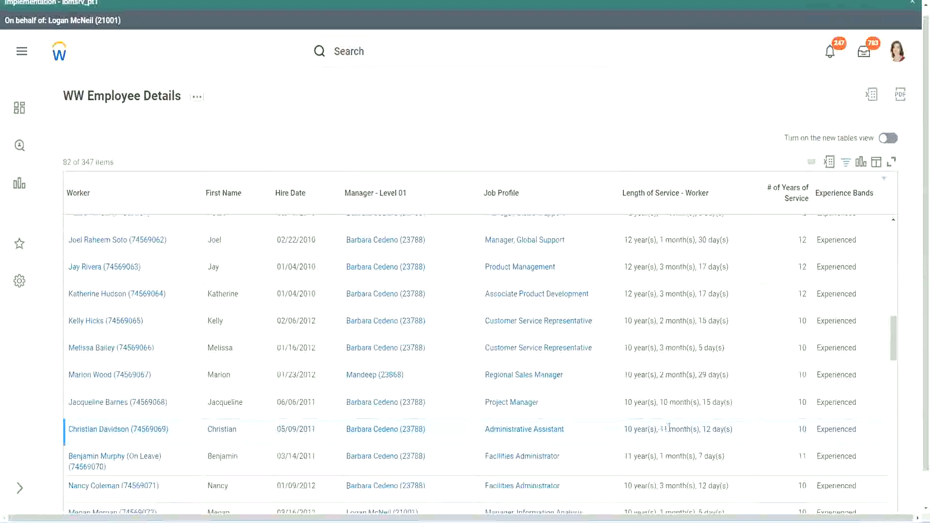
{"action": "left_click_drag", "start_coordinate": [660, 429], "coordinate": [711, 429]}
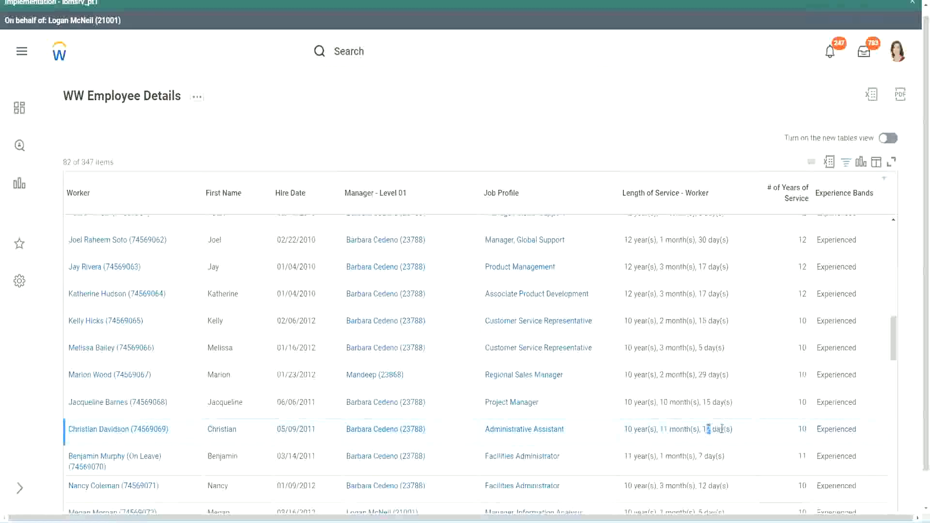
{"action": "left_click", "coordinate": [721, 429]}
{"action": "double_click", "coordinate": [802, 429]}
{"action": "left_click", "coordinate": [800, 303]}
{"action": "left_click_drag", "start_coordinate": [624, 427], "coordinate": [635, 426]}
{"action": "left_click", "coordinate": [702, 427]}
{"action": "double_click", "coordinate": [806, 241]}
{"action": "left_click_drag", "start_coordinate": [624, 241], "coordinate": [740, 235]}
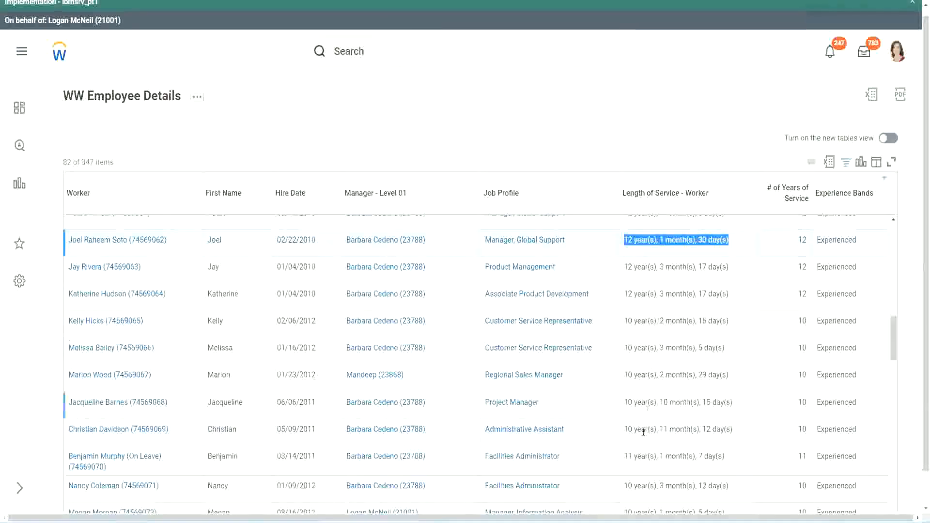
{"action": "left_click", "coordinate": [722, 428]}
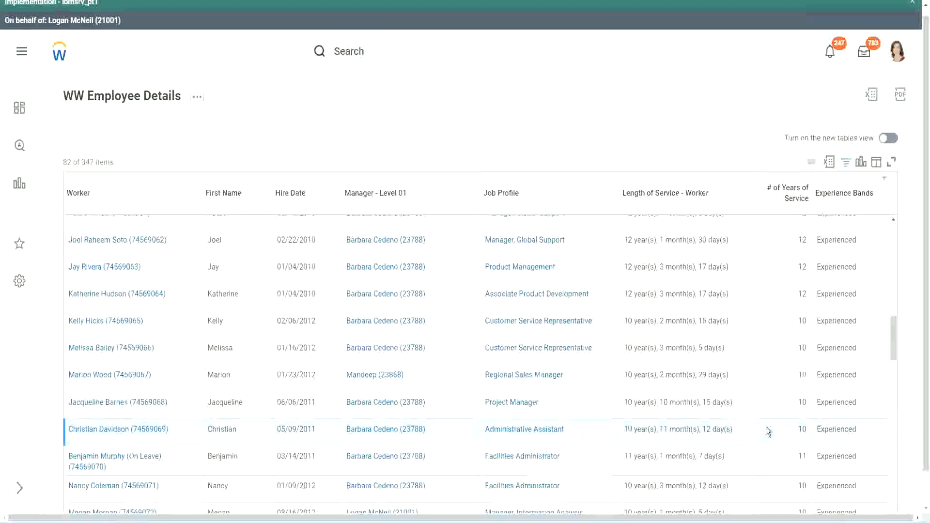
{"action": "double_click", "coordinate": [800, 429]}
{"action": "left_click", "coordinate": [768, 432]}
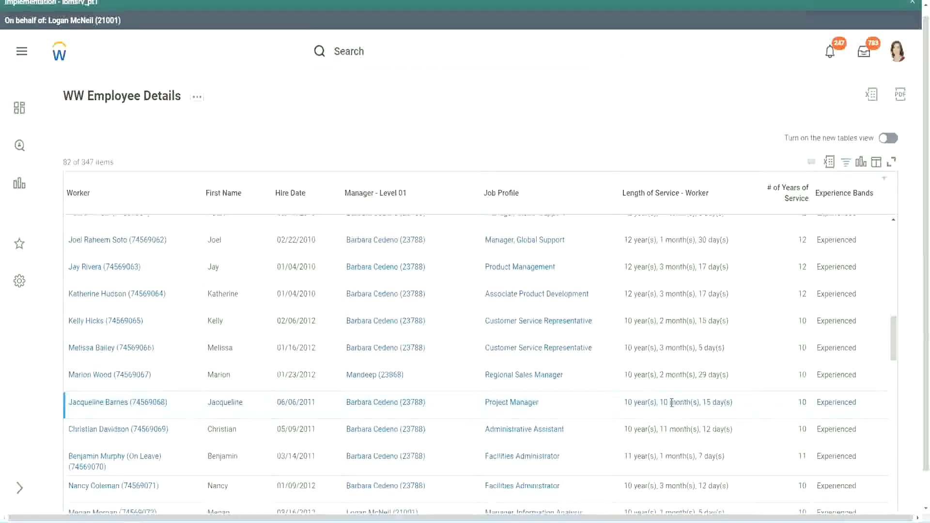
{"action": "double_click", "coordinate": [664, 403]}
{"action": "left_click", "coordinate": [694, 403]}
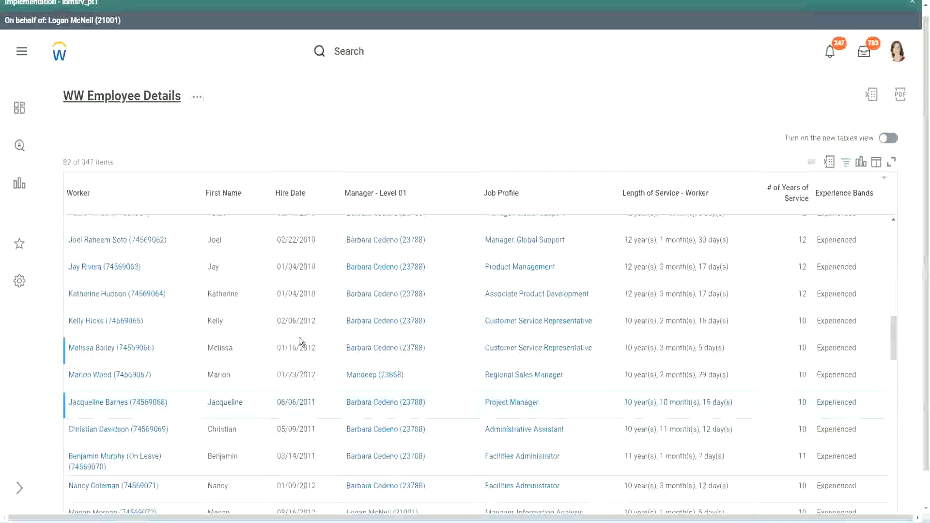
From the report definition's columns, open CF-WW-Eval Exp-Derive Experience Bands from Years of Service in a new tab and dismiss the implementation banner
{"action": "scroll", "coordinate": [302, 337], "scroll_direction": "down", "scroll_amount": 5}
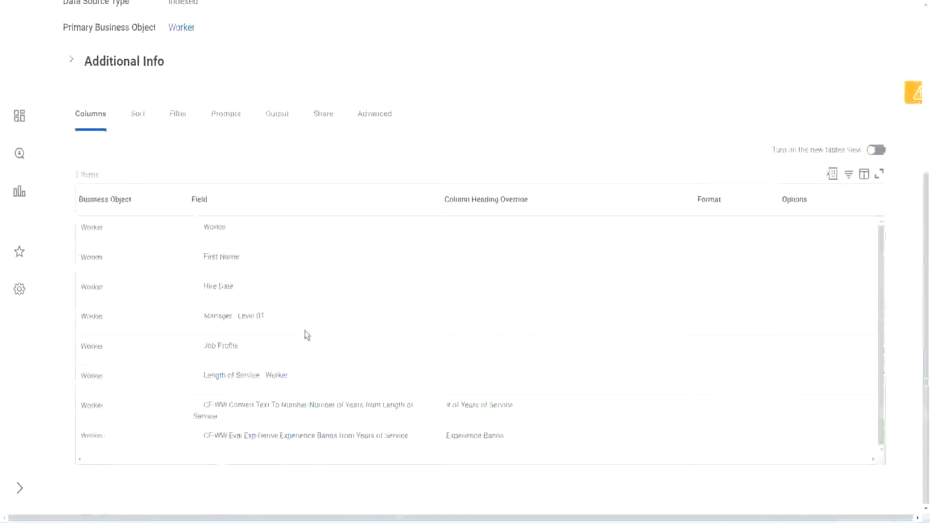
{"action": "right_click", "coordinate": [253, 440]}
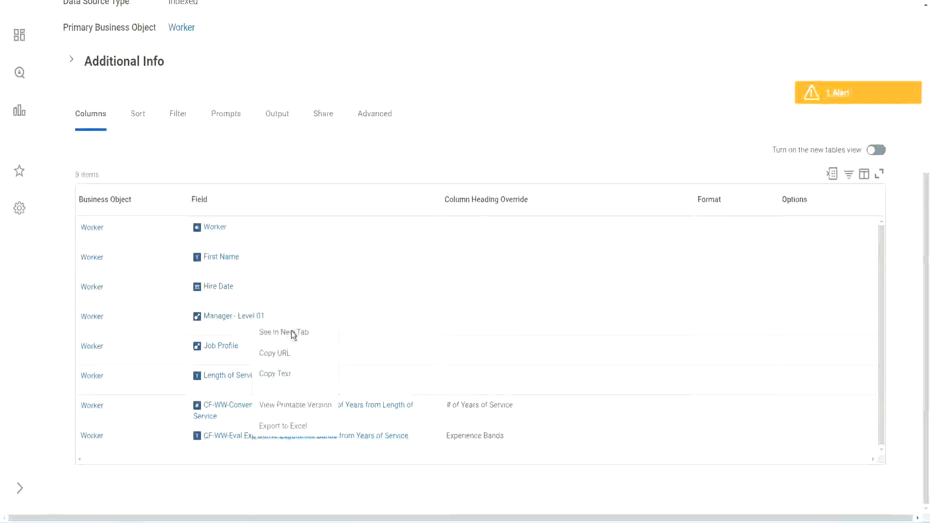
{"action": "left_click", "coordinate": [293, 331]}
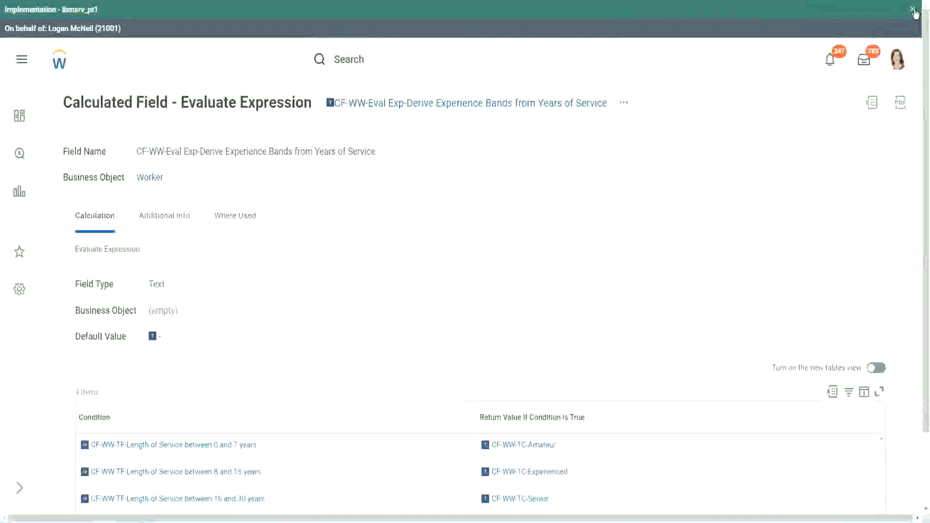
{"action": "left_click", "coordinate": [913, 9]}
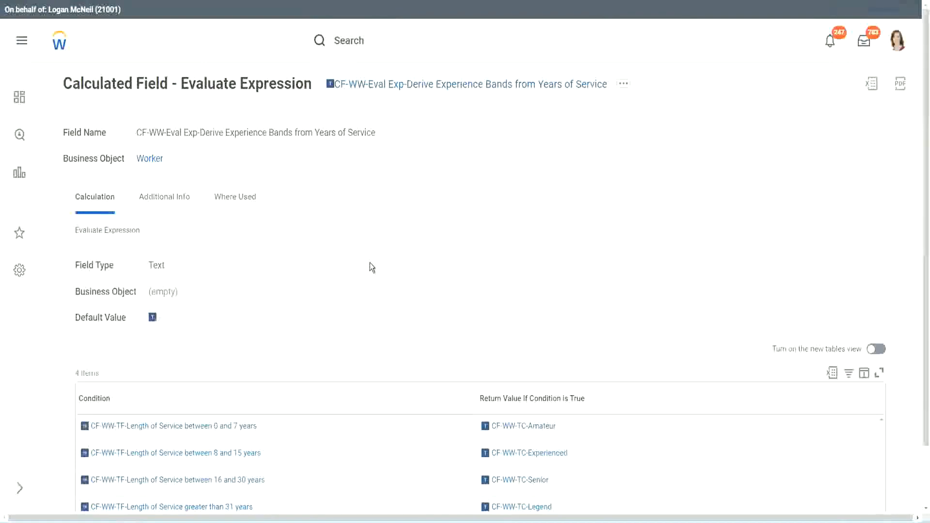
Review the calculated field's service-length conditions and copy the field's name from the page heading
{"action": "scroll", "coordinate": [391, 263], "scroll_direction": "down", "scroll_amount": 1}
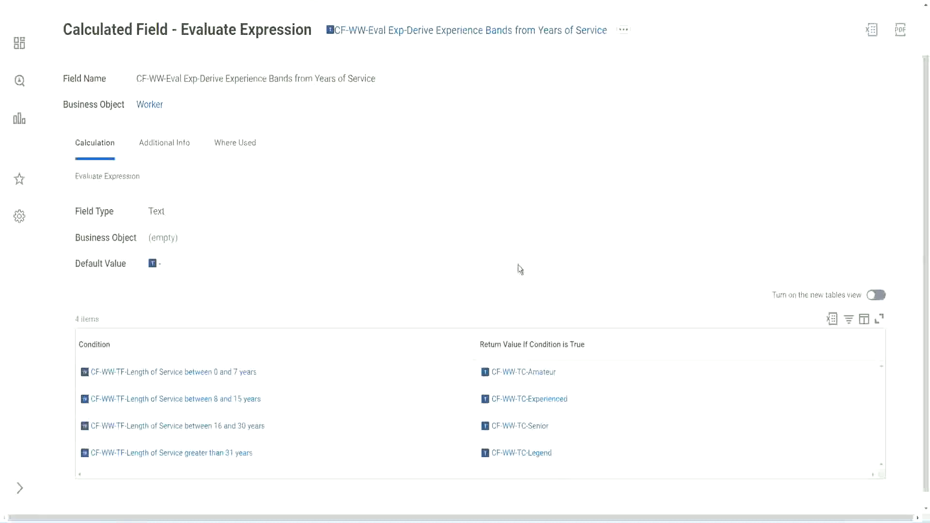
{"action": "left_click", "coordinate": [422, 342]}
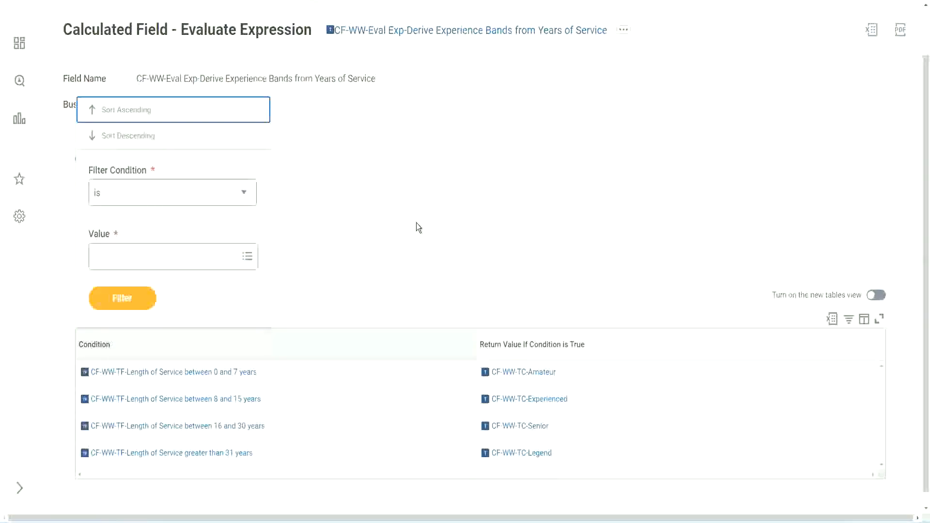
{"action": "left_click", "coordinate": [418, 227]}
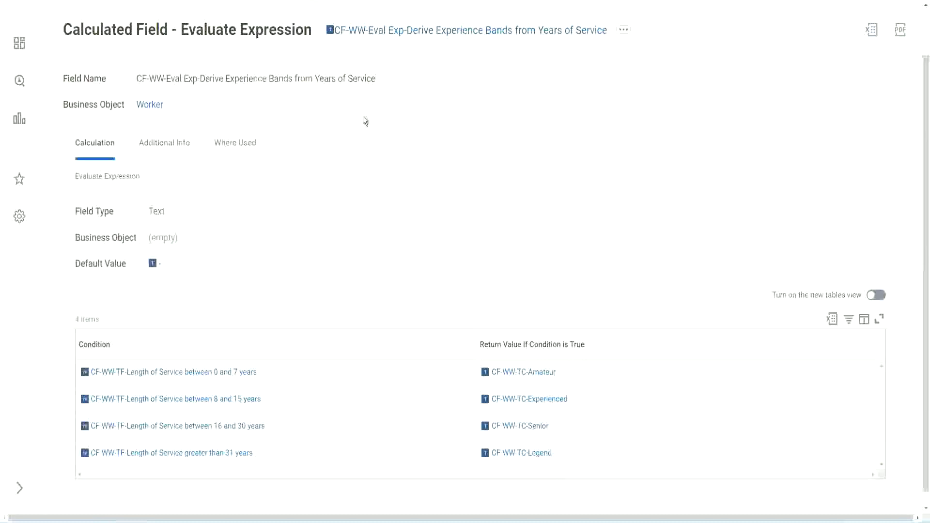
{"action": "right_click", "coordinate": [410, 35]}
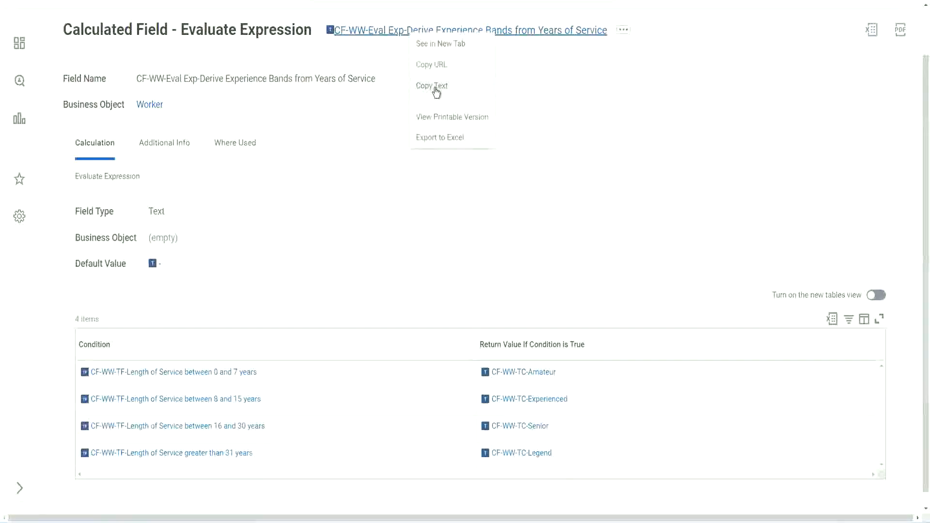
{"action": "left_click", "coordinate": [434, 87]}
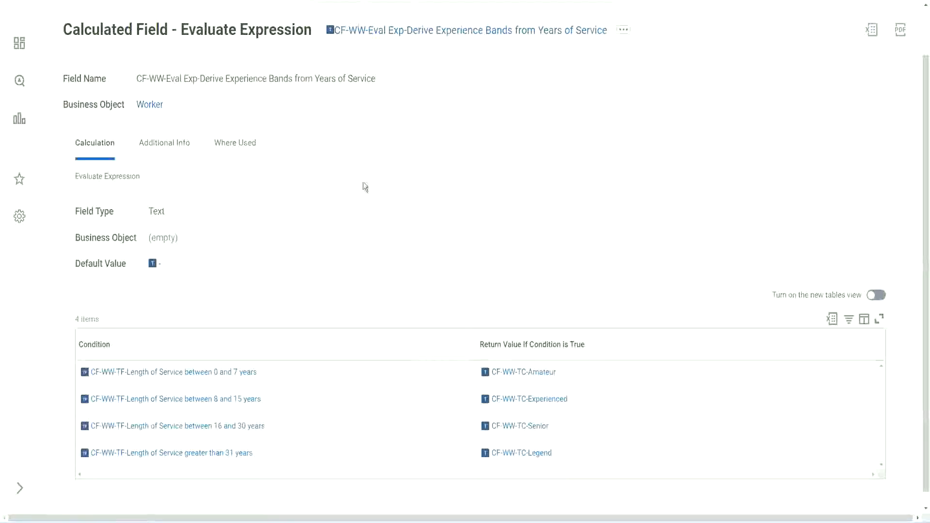
Return to the report definition and search for "create cal field" to open the Create Calculated Field task
{"action": "scroll", "coordinate": [361, 193], "scroll_direction": "up", "scroll_amount": 2}
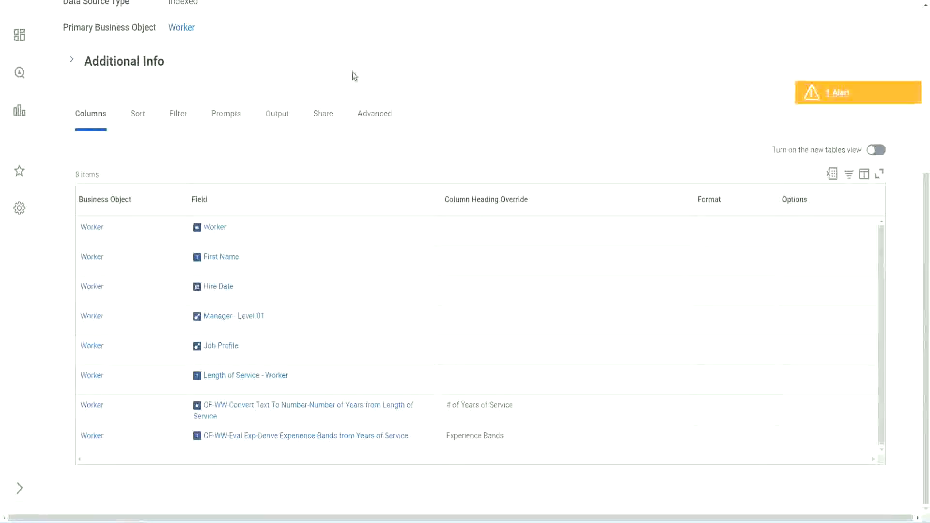
{"action": "scroll", "coordinate": [353, 71], "scroll_direction": "up", "scroll_amount": 5}
{"action": "left_click", "coordinate": [377, 61]}
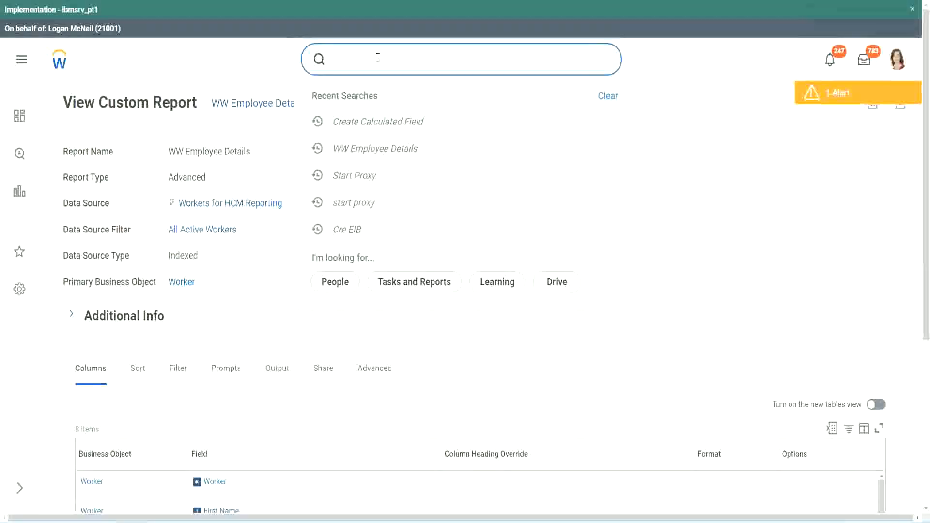
{"action": "type", "text": "create cal field"}
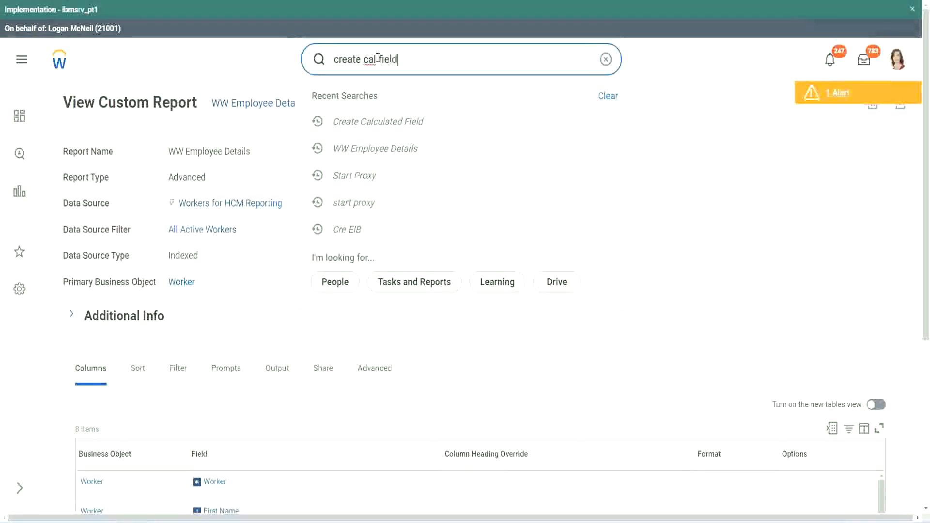
{"action": "left_click", "coordinate": [389, 100]}
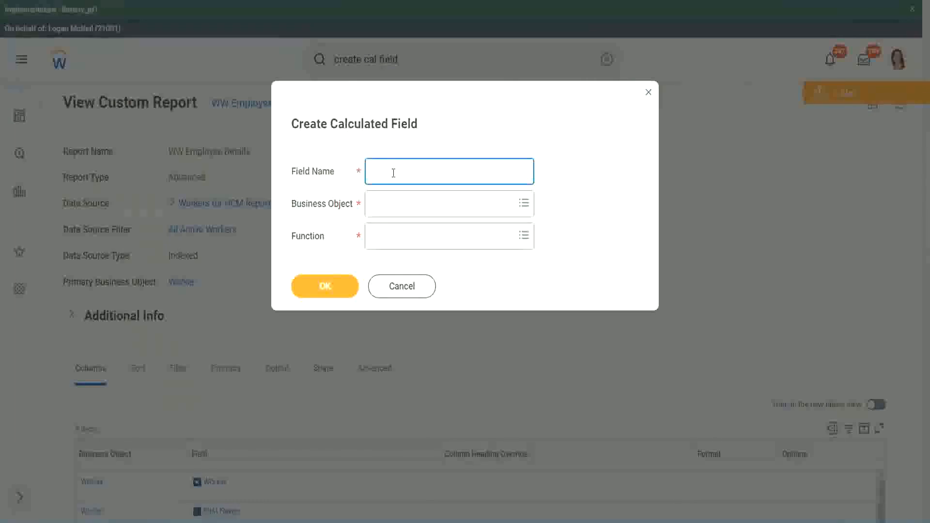
Paste the copied name as the new field's name and insert "Bands" after "CF-WW-Eval Exp"
{"action": "key", "text": "ctrl+v"}
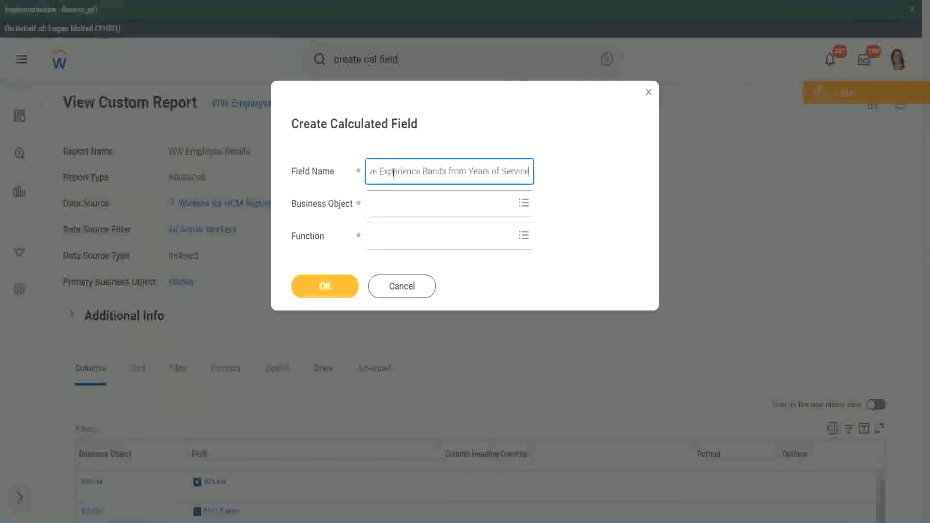
{"action": "left_click_drag", "start_coordinate": [393, 173], "coordinate": [339, 155]}
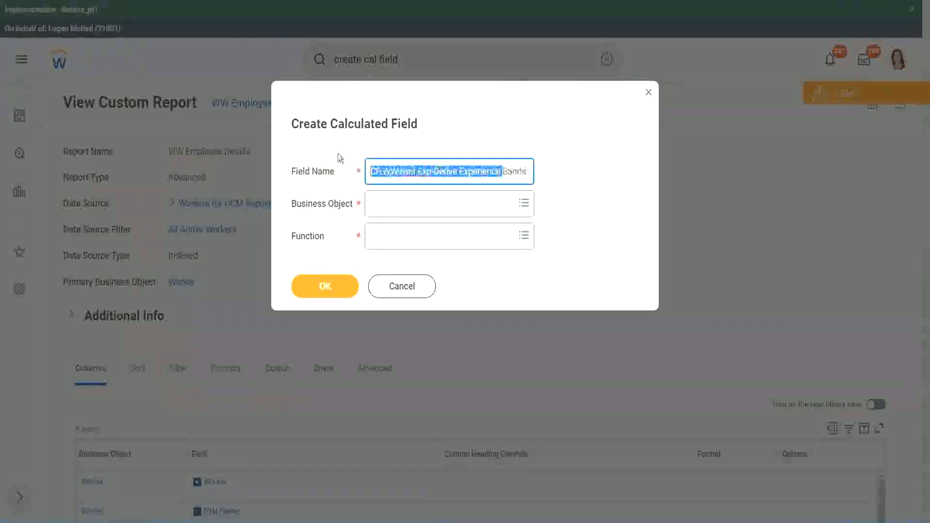
{"action": "left_click", "coordinate": [422, 173]}
{"action": "left_click_drag", "start_coordinate": [418, 172], "coordinate": [431, 170]}
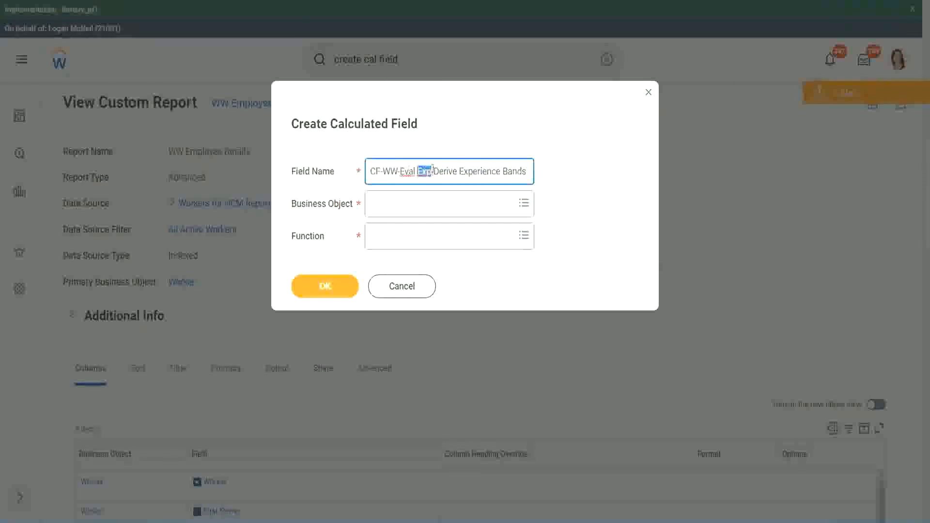
{"action": "left_click", "coordinate": [431, 171]}
{"action": "type", "text": "bands"}
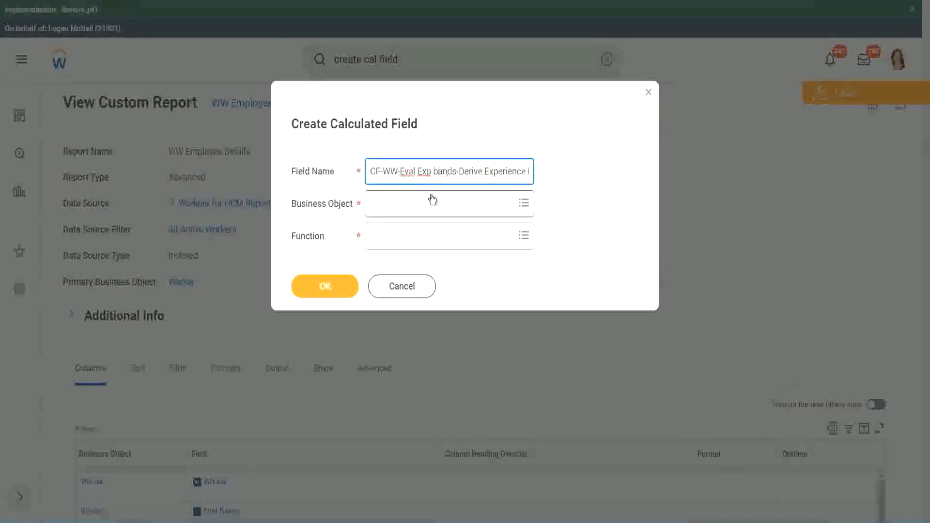
{"action": "key", "text": "Left"}
{"action": "key", "text": "Left"}
{"action": "key", "text": "Left"}
{"action": "key", "text": "Left"}
{"action": "key", "text": "BackSpace"}
{"action": "type", "text": "B"}
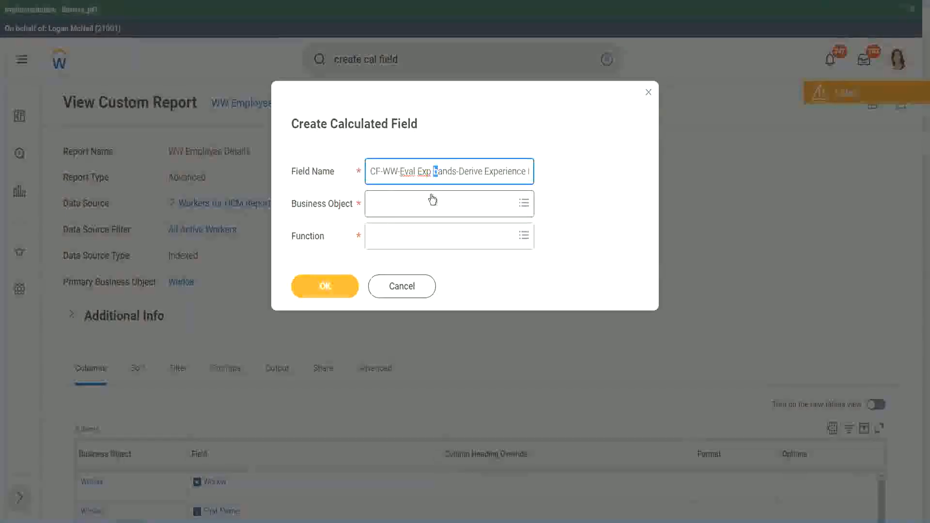
{"action": "key", "text": "Right"}
{"action": "key", "text": "Right"}
{"action": "key", "text": "Right"}
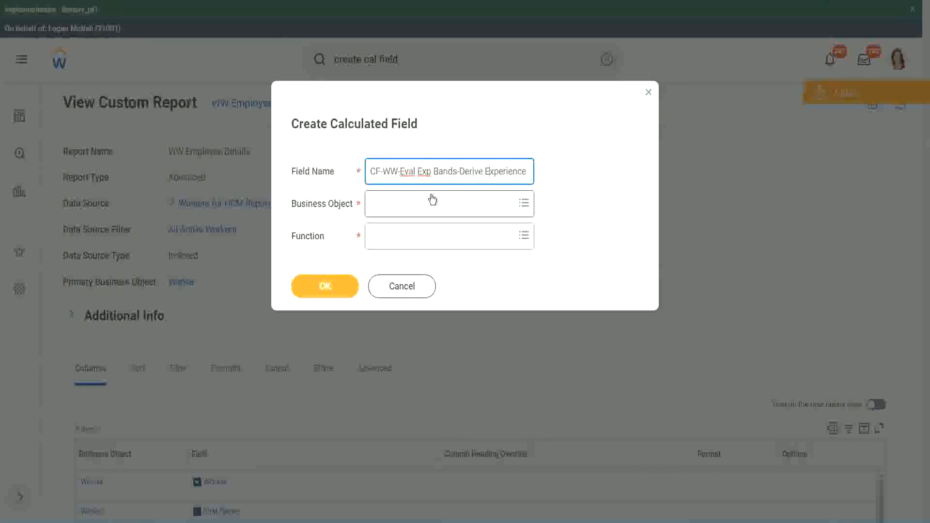
Replace "Derive" with "Determine" in the new calculated field's name
{"action": "key", "text": "End"}
{"action": "type", "text": "s from Years of"}
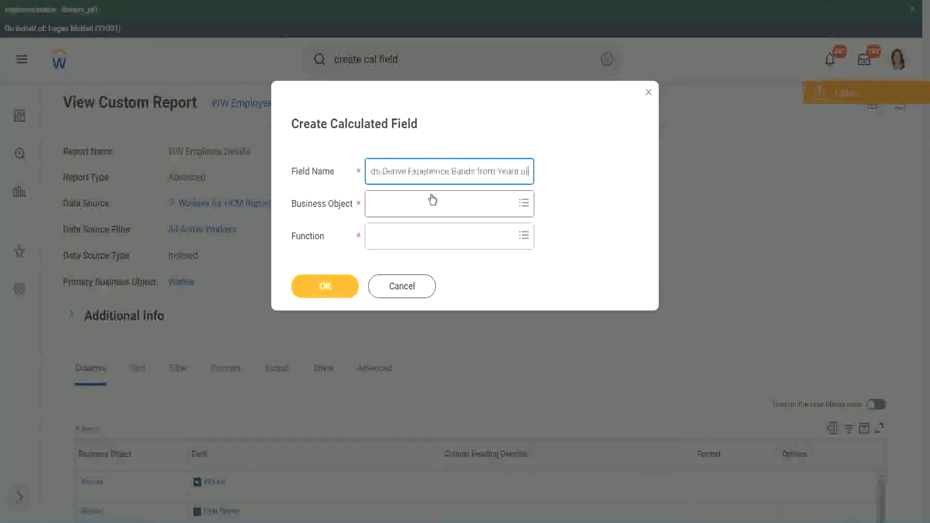
{"action": "key", "text": "Left"}
{"action": "key", "text": "Left"}
{"action": "key", "text": "Left"}
{"action": "key", "text": "Left"}
{"action": "key", "text": "Left"}
{"action": "key", "text": "Left"}
{"action": "key", "text": "Left"}
{"action": "key", "text": "Left"}
{"action": "key", "text": "Left"}
{"action": "key", "text": "Left"}
{"action": "key", "text": "Left"}
{"action": "key", "text": "Left"}
{"action": "key", "text": "Left"}
{"action": "key", "text": "Left"}
{"action": "key", "text": "Left"}
{"action": "key", "text": "Left"}
{"action": "key", "text": "Left"}
{"action": "key", "text": "Left"}
{"action": "key", "text": "Left"}
{"action": "key", "text": "Left"}
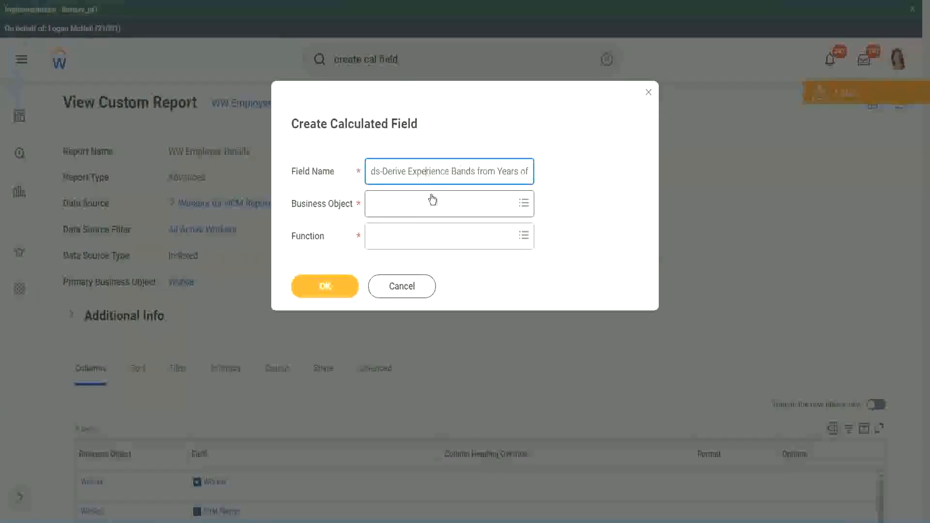
{"action": "key", "text": "Left"}
{"action": "key", "text": "Left"}
{"action": "key", "text": "Left"}
{"action": "key", "text": "shift+Left"}
{"action": "key", "text": "shift+Left"}
{"action": "key", "text": "shift+Left"}
{"action": "key", "text": "shift+Left"}
{"action": "key", "text": "shift+Left"}
{"action": "key", "text": "shift+Left"}
{"action": "type", "text": "Determine"}
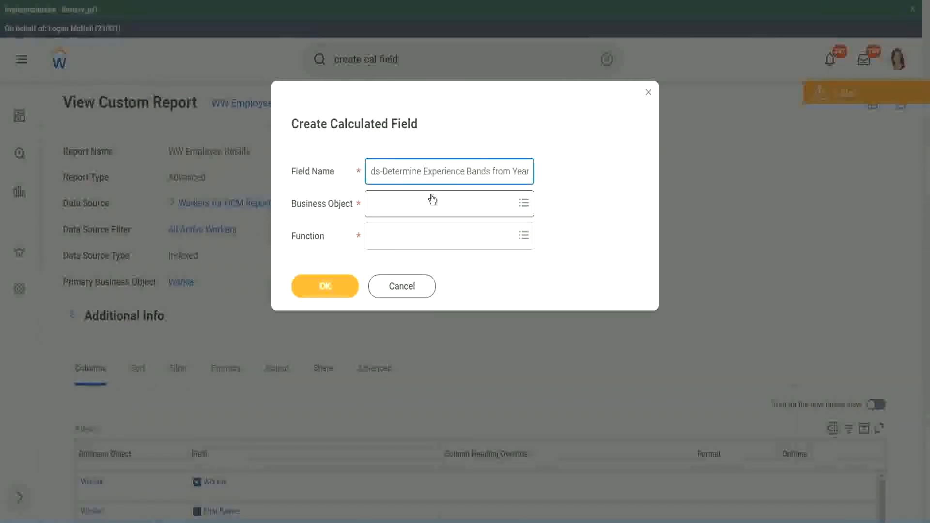
{"action": "key", "text": "Right"}
{"action": "key", "text": "Right"}
{"action": "key", "text": "Right"}
{"action": "key", "text": "Right"}
{"action": "key", "text": "Right"}
{"action": "key", "text": "Right"}
{"action": "key", "text": "Right"}
{"action": "key", "text": "Right"}
{"action": "key", "text": "Right"}
{"action": "key", "text": "Right"}
{"action": "key", "text": "Right"}
{"action": "key", "text": "Right"}
{"action": "key", "text": "Right"}
{"action": "key", "text": "Right"}
{"action": "key", "text": "Right"}
{"action": "key", "text": "Right"}
{"action": "key", "text": "Right"}
{"action": "key", "text": "Right"}
{"action": "key", "text": "Right"}
{"action": "key", "text": "Right"}
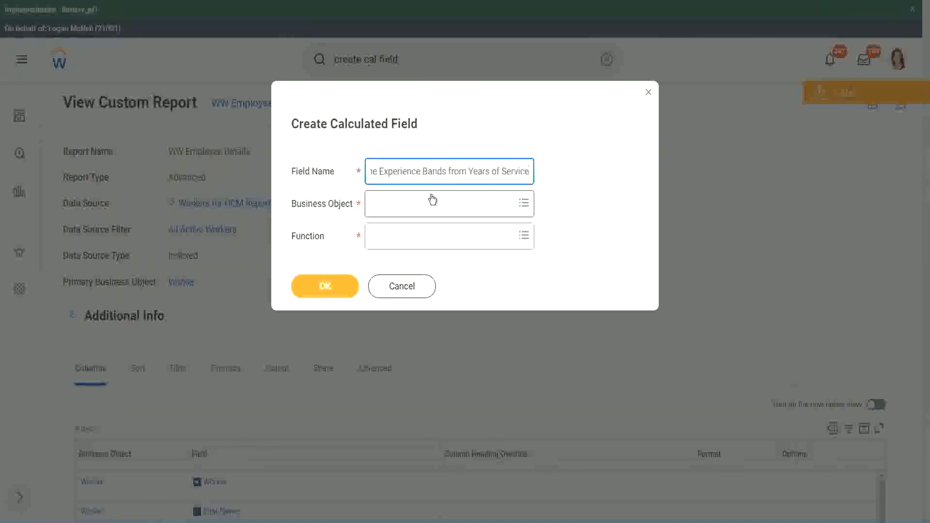
Set the calculated field's business object to Worker
{"action": "left_click", "coordinate": [413, 205]}
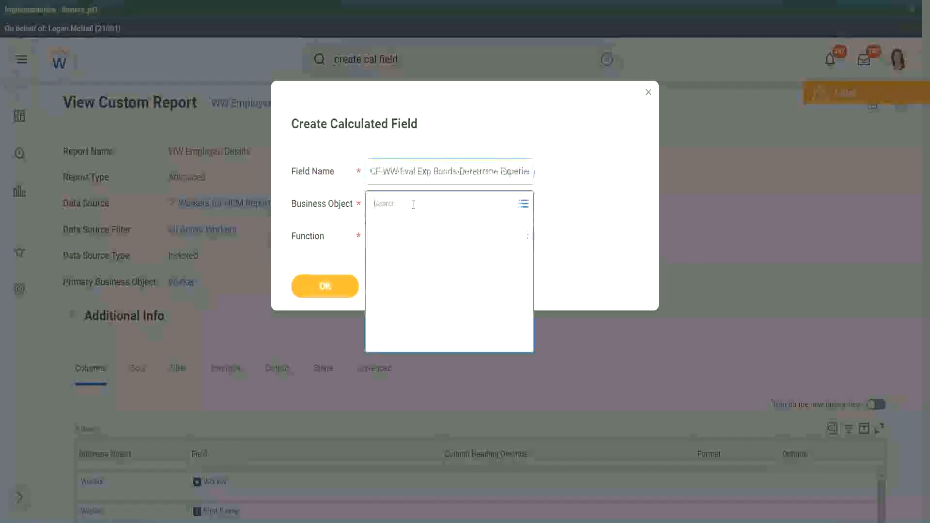
{"action": "type", "text": "worker"}
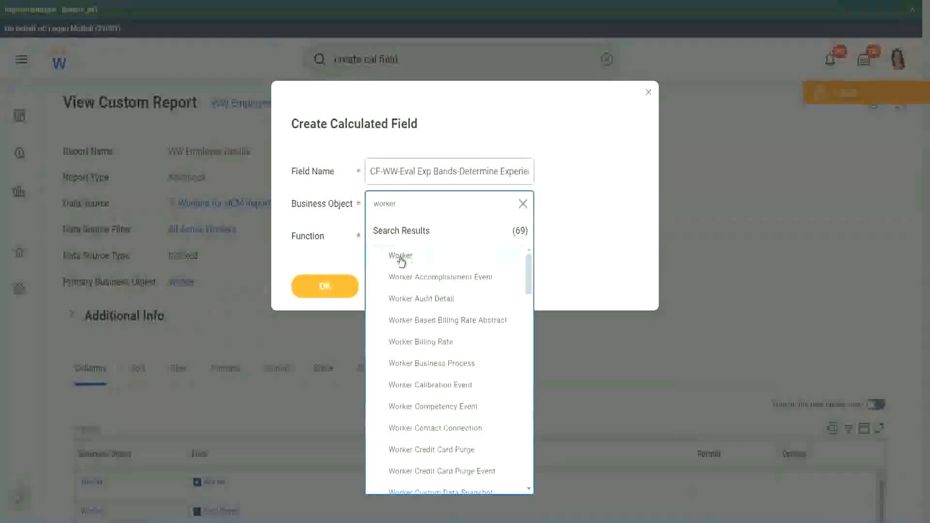
{"action": "left_click", "coordinate": [401, 257]}
Set the new calculated field's function to Evaluate Expression Band
{"action": "left_click", "coordinate": [393, 234]}
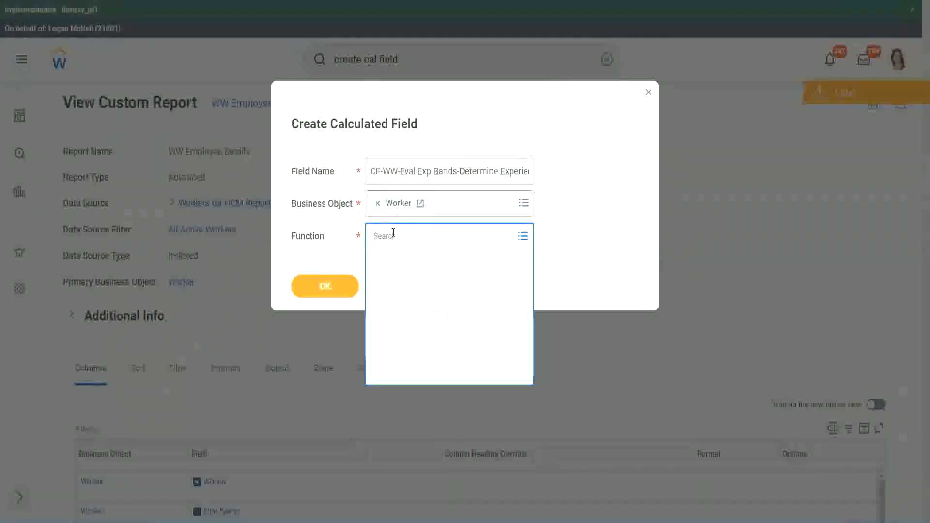
{"action": "type", "text": "eval ex"}
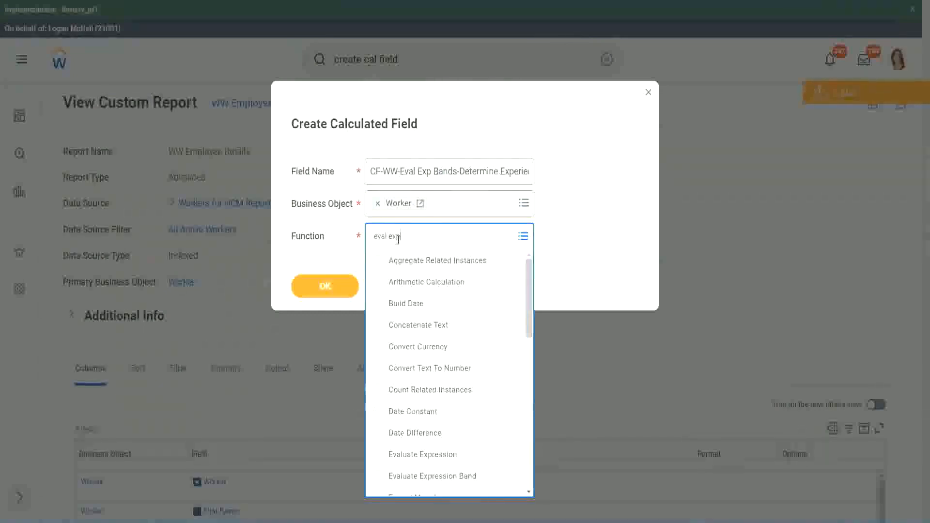
{"action": "type", "text": "p"}
{"action": "key", "text": "Return"}
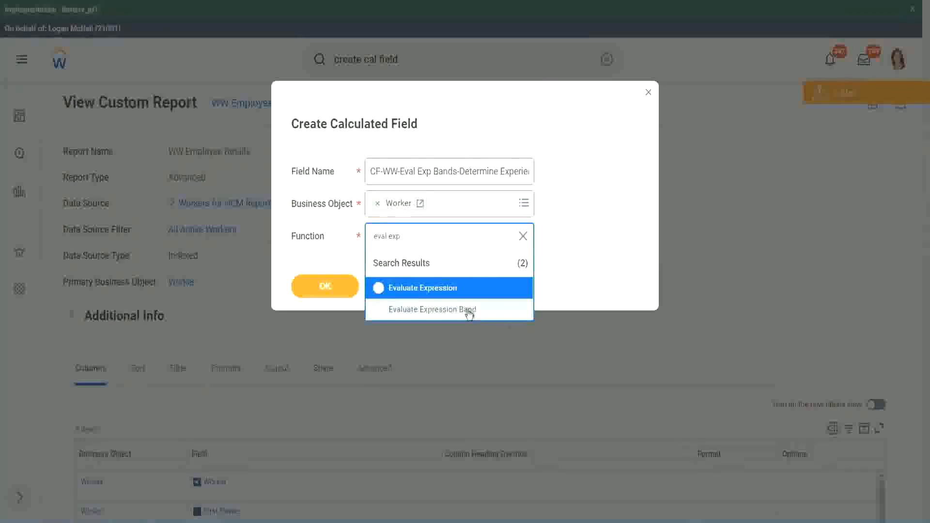
{"action": "left_click", "coordinate": [469, 314]}
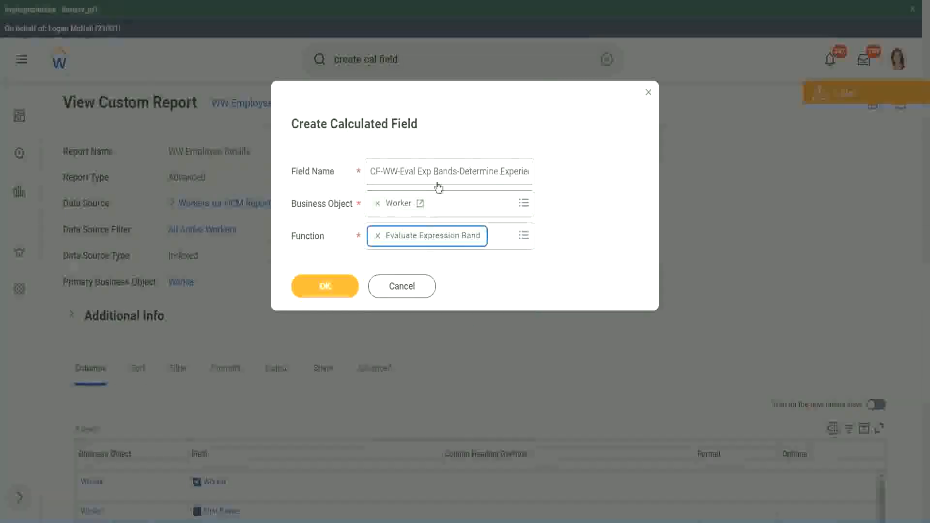
Change "Bands" to "Band" in the field name's "Eval Exp" prefix and proceed to the calculation definition
{"action": "left_click", "coordinate": [456, 171]}
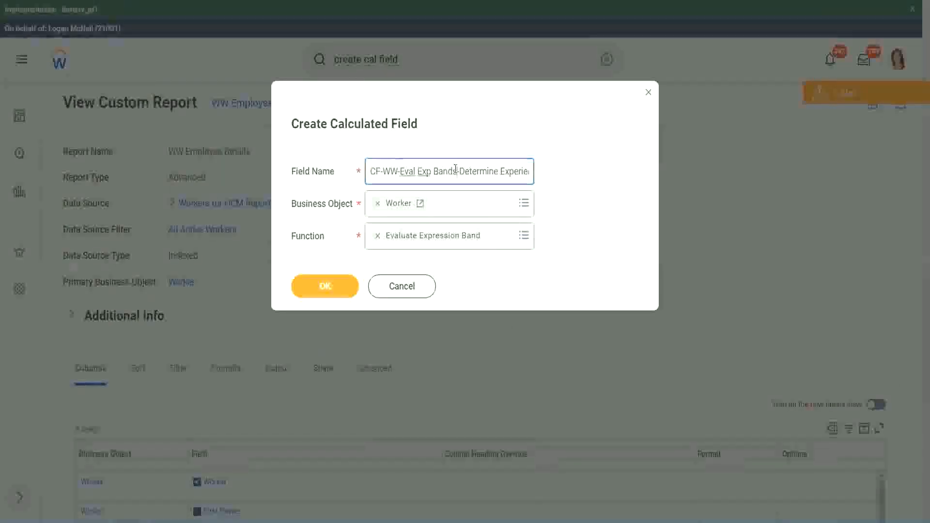
{"action": "key", "text": "BackSpace"}
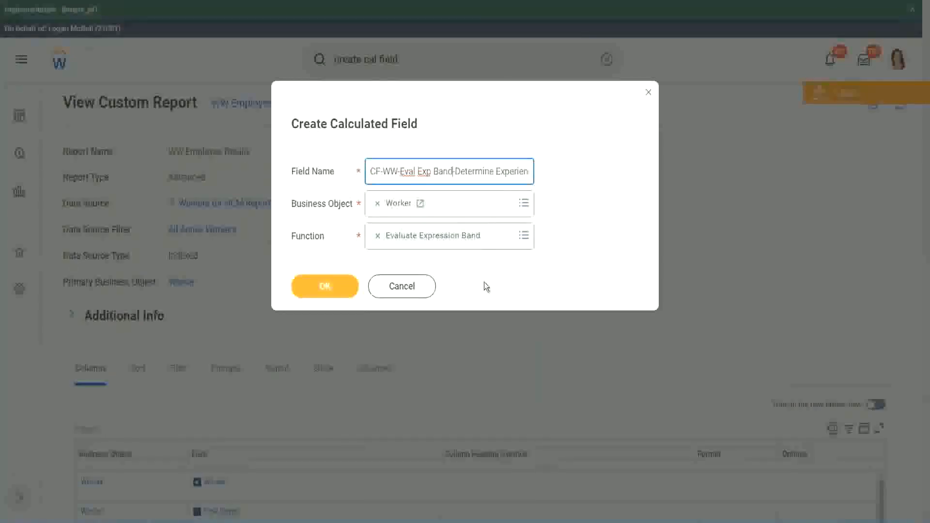
{"action": "left_click", "coordinate": [327, 286]}
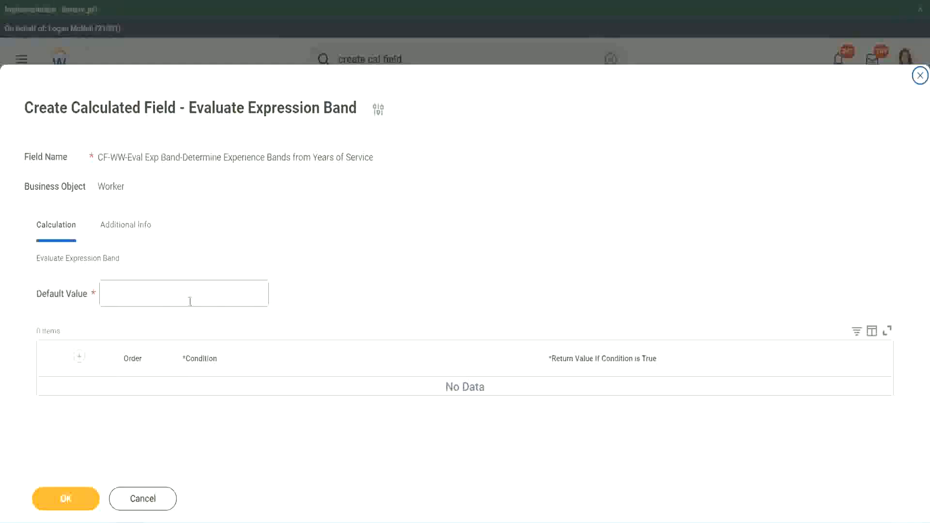
Set the default value to "-" and add the first condition row
{"action": "left_click", "coordinate": [134, 299]}
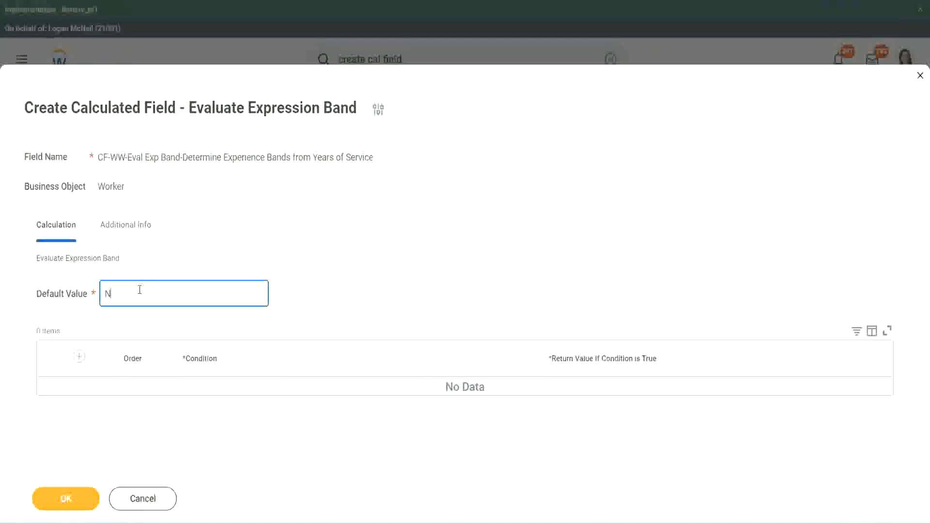
{"action": "key", "text": "BackSpace"}
{"action": "left_click", "coordinate": [79, 357]}
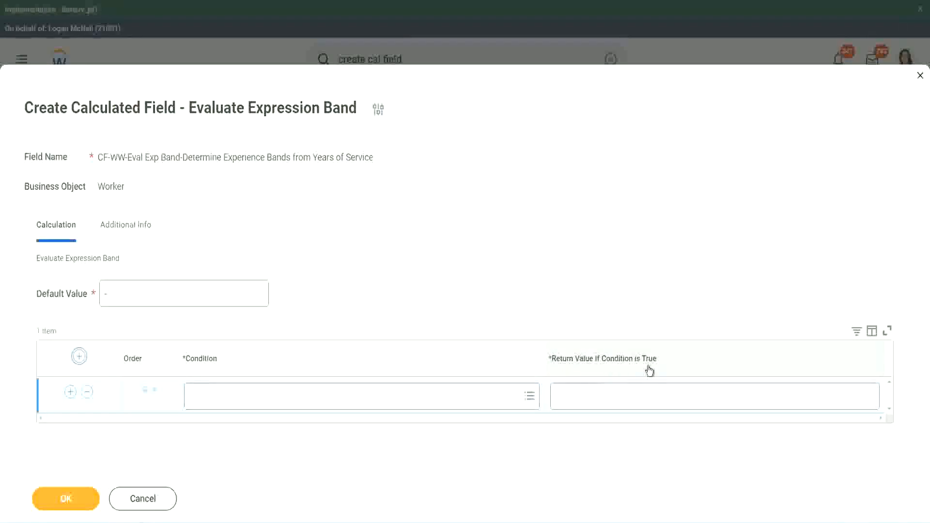
{"action": "left_click", "coordinate": [606, 395]}
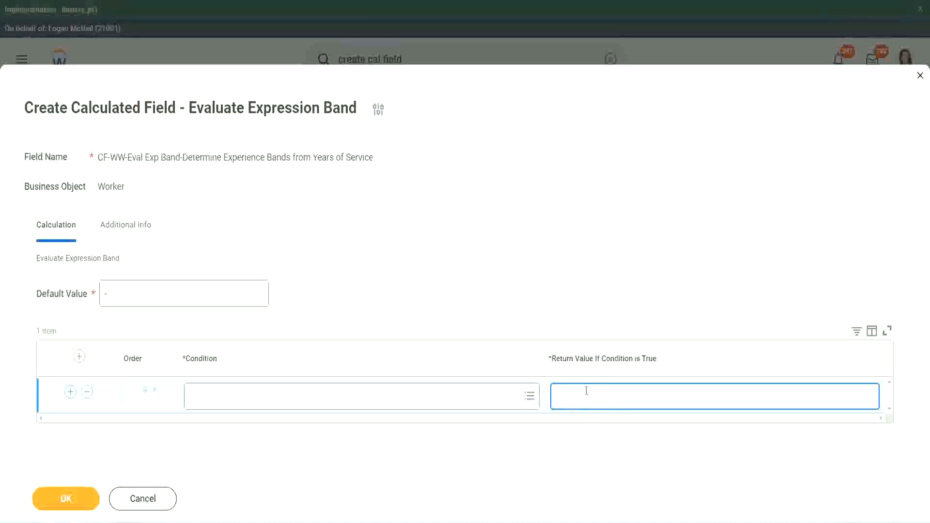
{"action": "type", "text": "adkadjadjaijdiaj"}
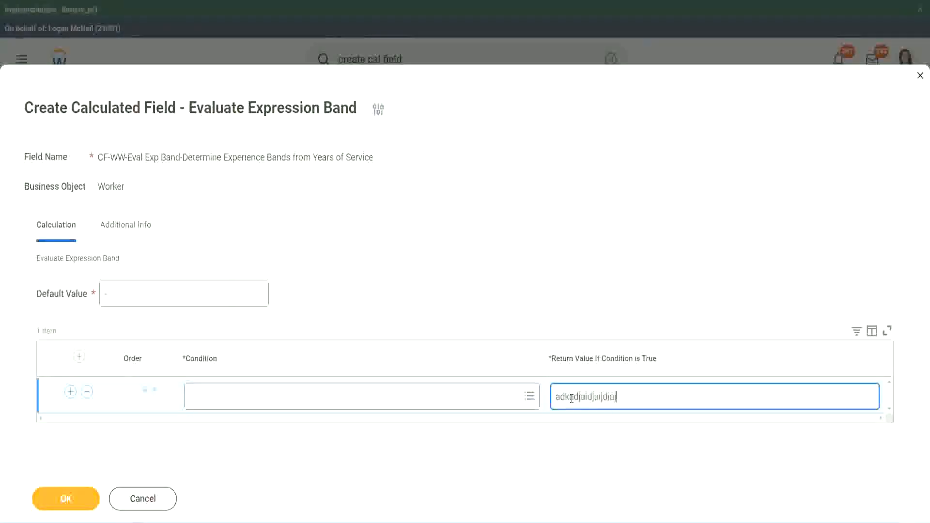
{"action": "key", "text": "BackSpace"}
{"action": "key", "text": "BackSpace"}
{"action": "key", "text": "BackSpace"}
{"action": "key", "text": "BackSpace"}
{"action": "key", "text": "BackSpace"}
{"action": "key", "text": "BackSpace"}
{"action": "key", "text": "BackSpace"}
{"action": "key", "text": "BackSpace"}
{"action": "key", "text": "BackSpace"}
{"action": "key", "text": "BackSpace"}
{"action": "key", "text": "BackSpace"}
{"action": "key", "text": "BackSpace"}
{"action": "key", "text": "BackSpace"}
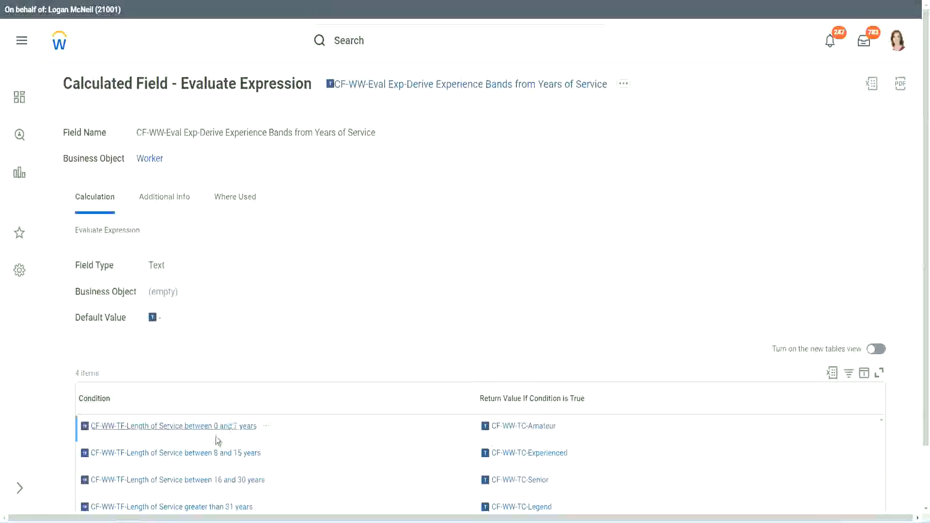
Copy CF-WW-TF-Length of Service between 0 and 7 years from the existing calculated field into the first condition, with return value Amateur
{"action": "right_click", "coordinate": [215, 433]}
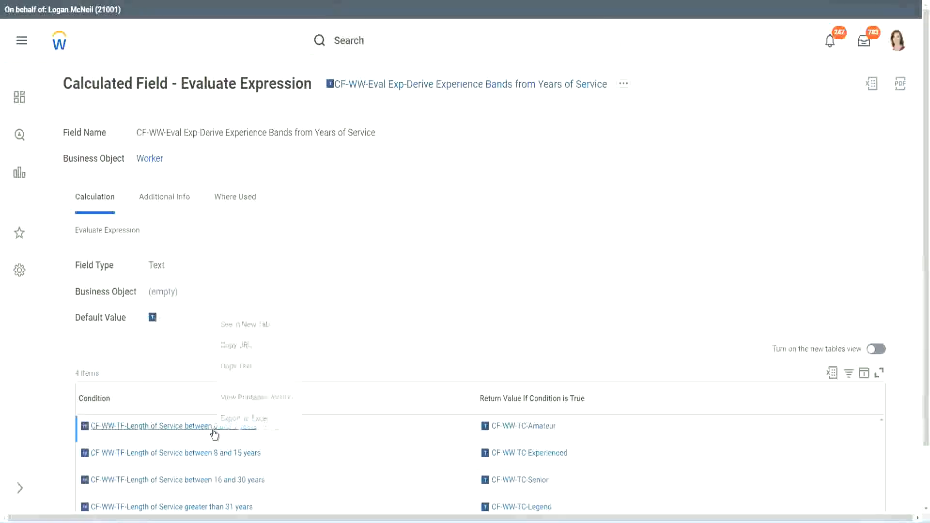
{"action": "left_click", "coordinate": [253, 366]}
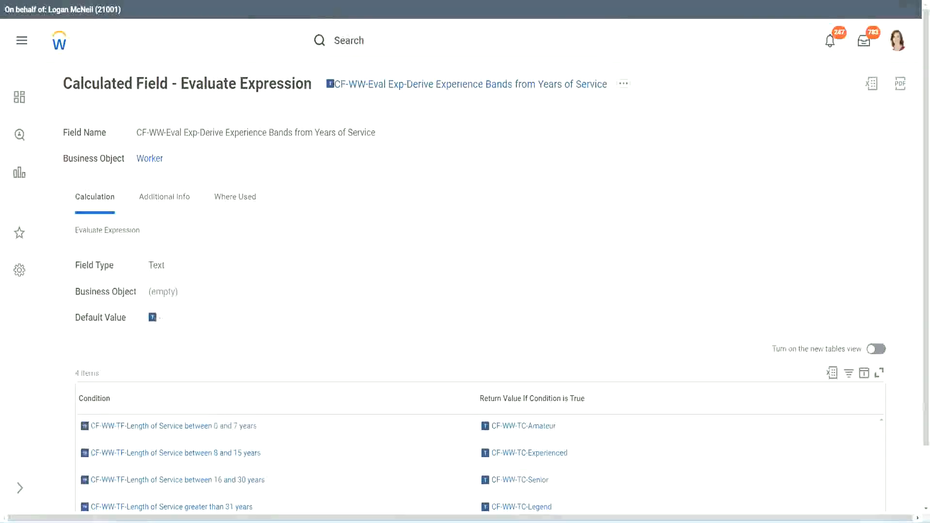
{"action": "key", "text": "ctrl+Tab"}
{"action": "left_click", "coordinate": [236, 406]}
{"action": "key", "text": "ctrl+v"}
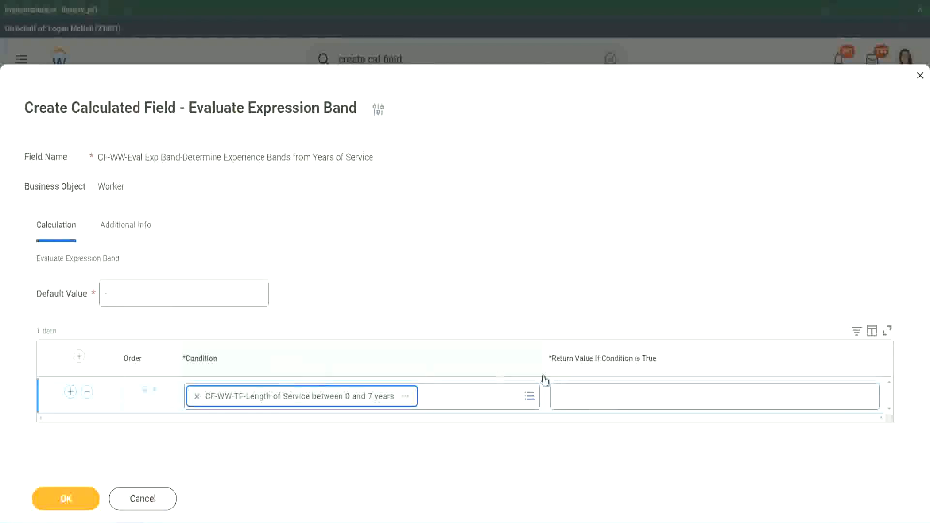
{"action": "left_click", "coordinate": [588, 387]}
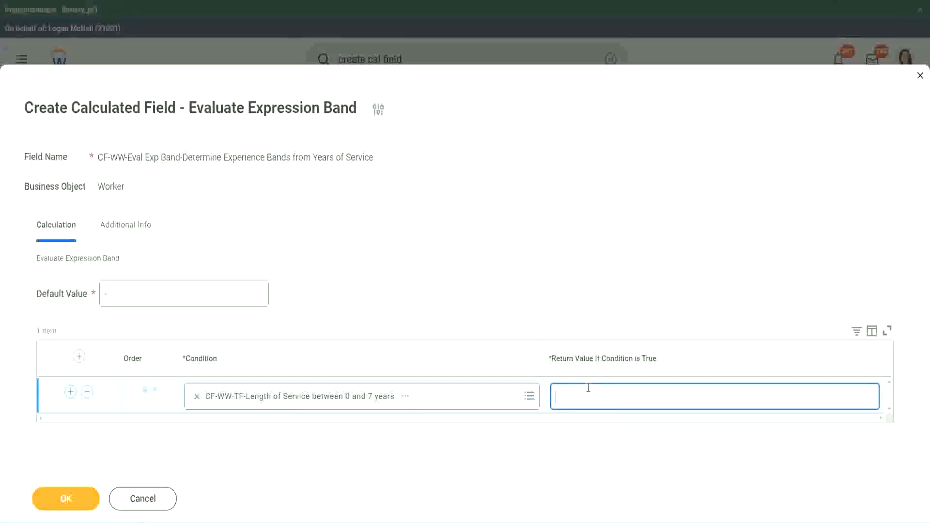
{"action": "type", "text": "Amateur"}
Add three more condition rows below the Amateur row
{"action": "left_click", "coordinate": [70, 391]}
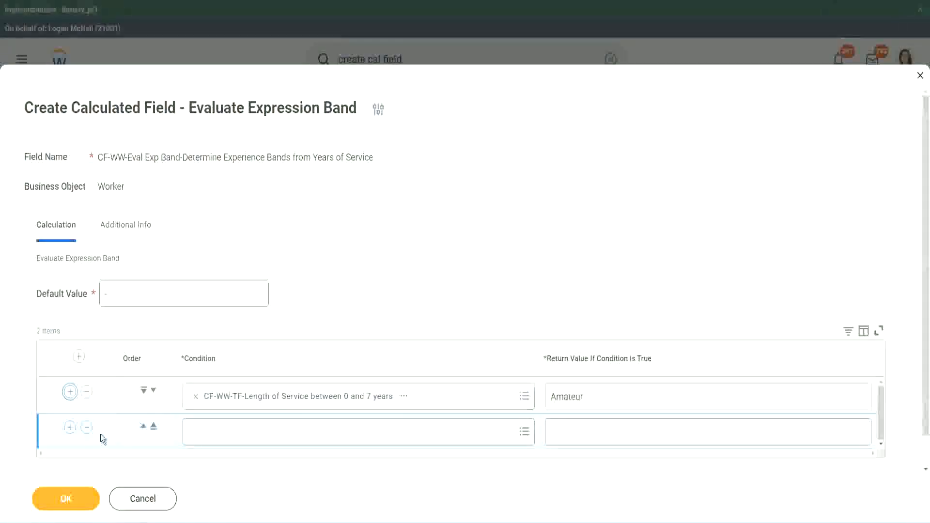
{"action": "left_click", "coordinate": [70, 426]}
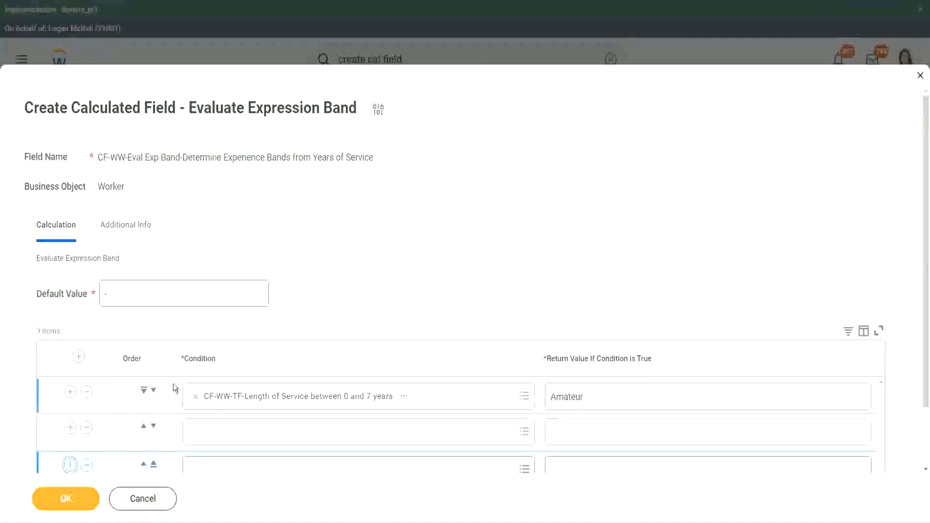
{"action": "scroll", "coordinate": [173, 386], "scroll_direction": "down", "scroll_amount": 2}
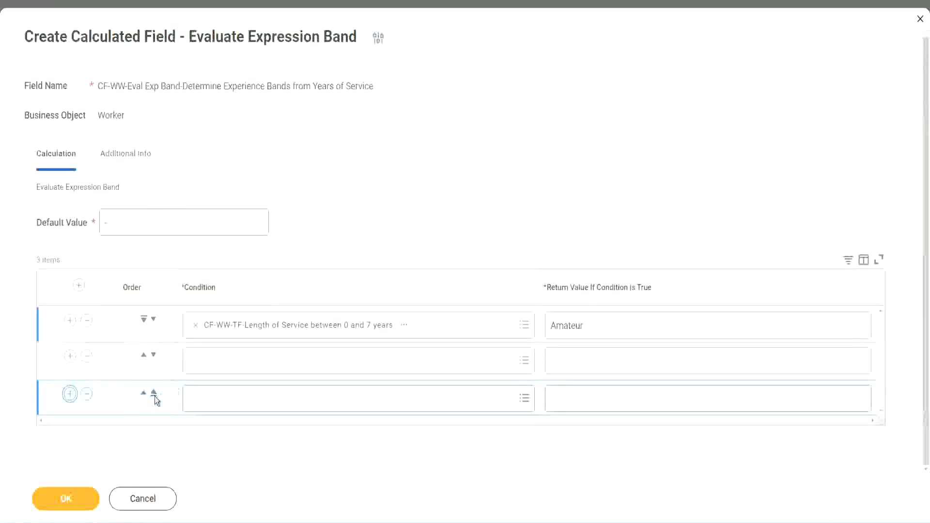
{"action": "left_click", "coordinate": [70, 394]}
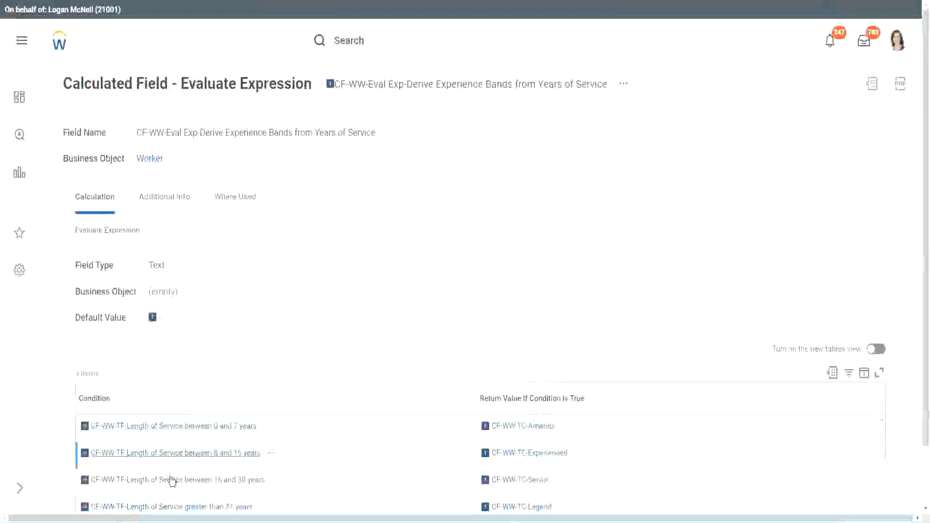
Copy CF-WW-TF-Length of Service between 16 and 30 years into the second row's condition and move that row down to third place
{"action": "right_click", "coordinate": [172, 479]}
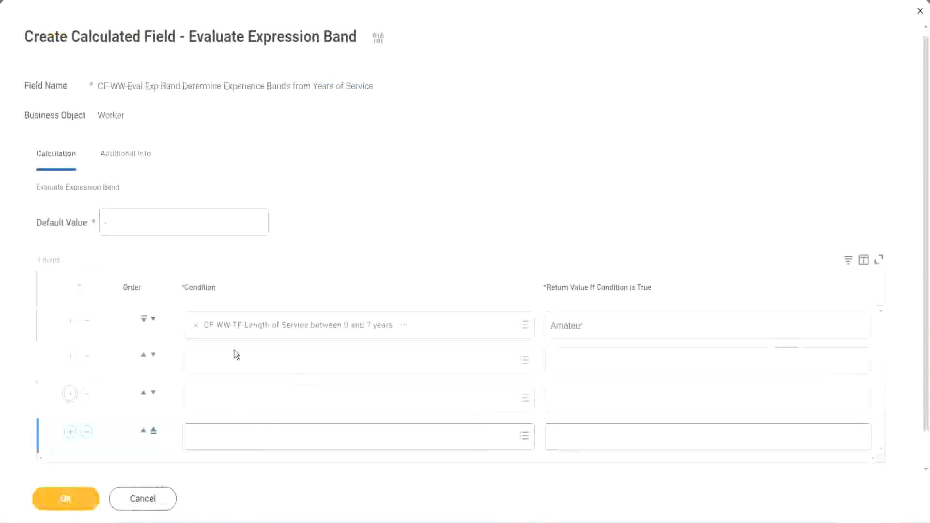
{"action": "left_click", "coordinate": [238, 357]}
{"action": "key", "text": "ctrl+v"}
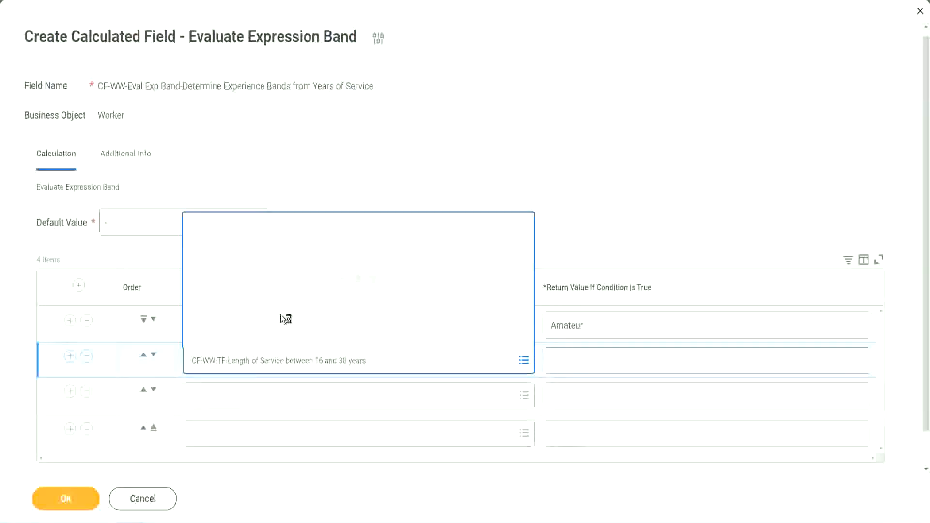
{"action": "left_click", "coordinate": [152, 355]}
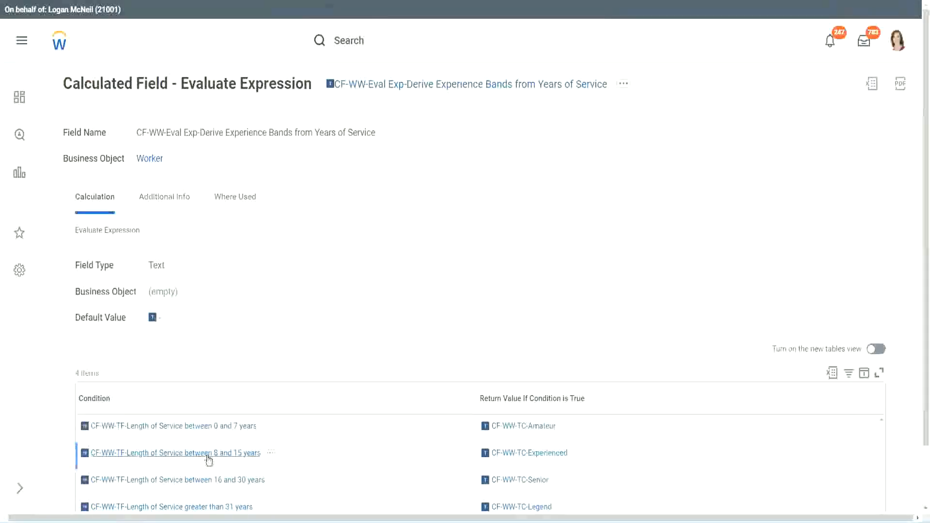
Copy CF-WW-TF-Length of Service between 8 and 15 years from the existing calculated field into the empty second row's condition
{"action": "right_click", "coordinate": [208, 457]}
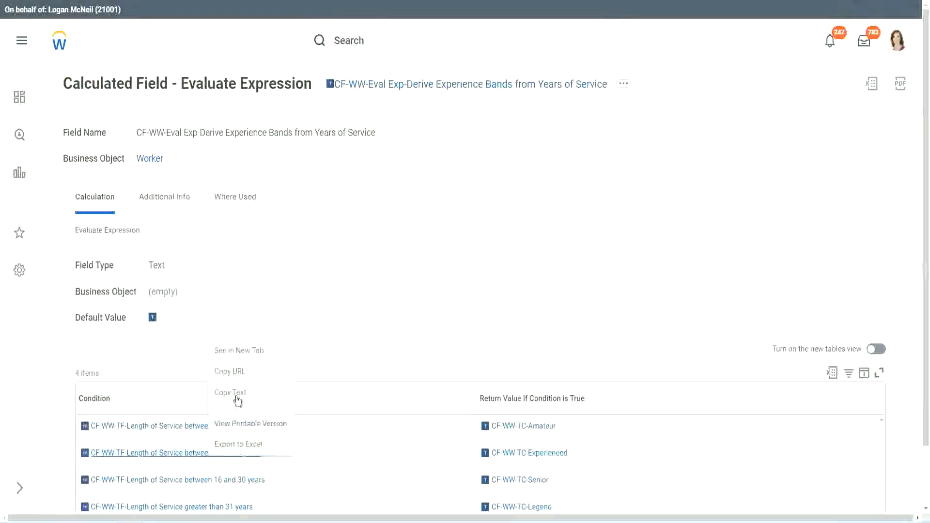
{"action": "left_click", "coordinate": [239, 351]}
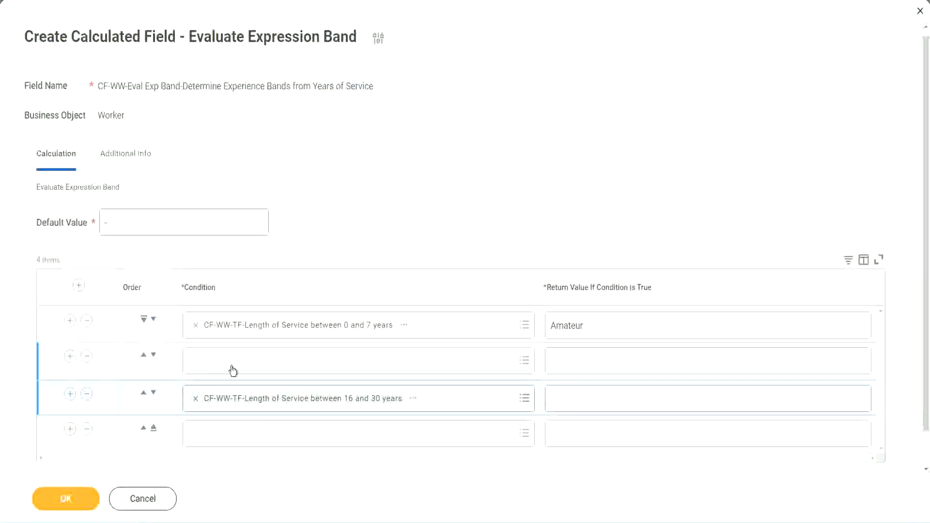
{"action": "left_click", "coordinate": [232, 368]}
{"action": "key", "text": "ctrl+v"}
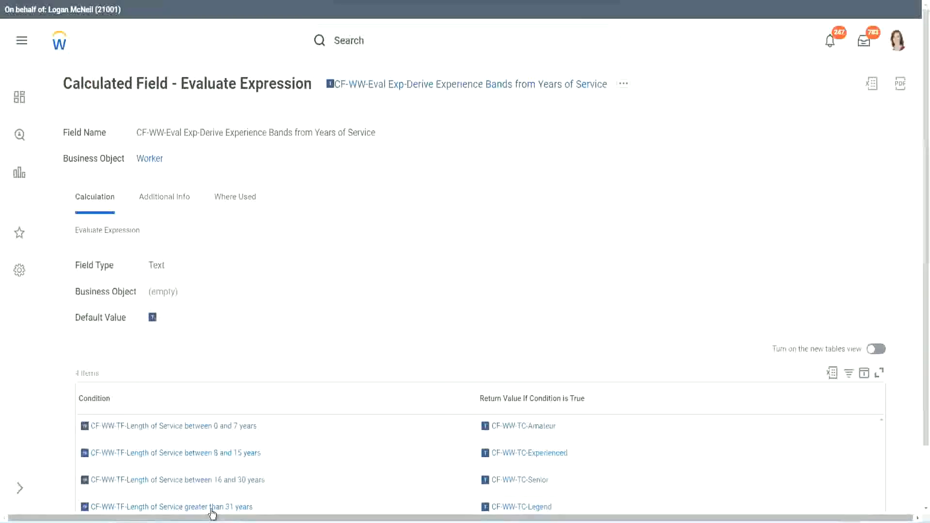
Copy CF-WW-TF-Length of Service greater than 31 years from the existing calculated field into the fourth row's condition
{"action": "right_click", "coordinate": [237, 506]}
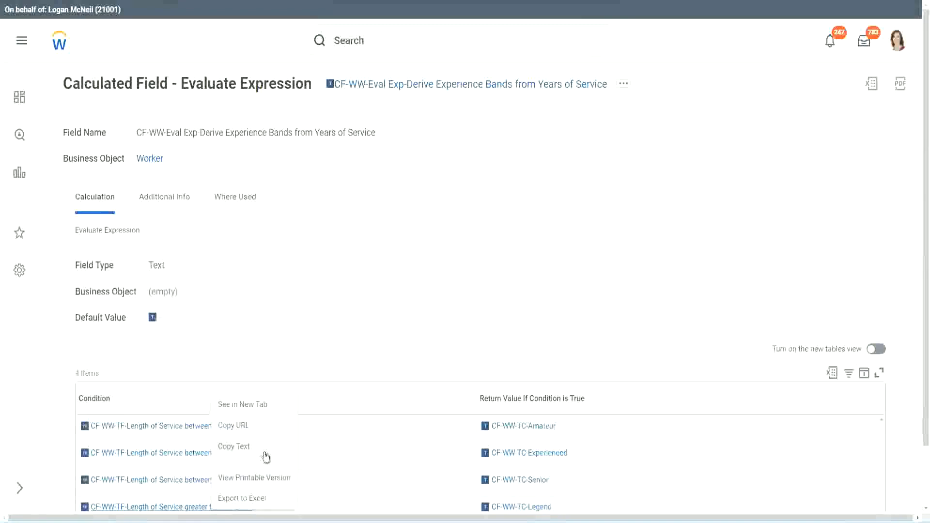
{"action": "left_click", "coordinate": [265, 451]}
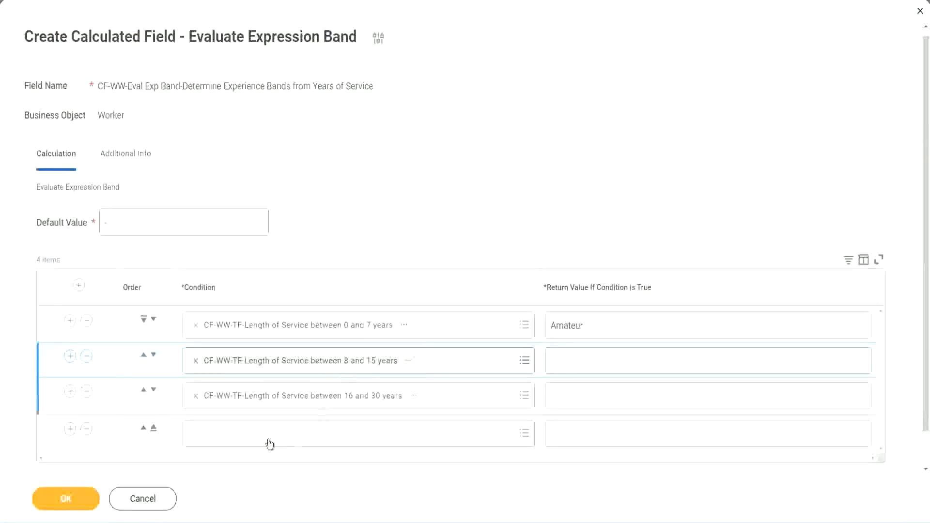
{"action": "left_click", "coordinate": [267, 438]}
{"action": "key", "text": "ctrl+v"}
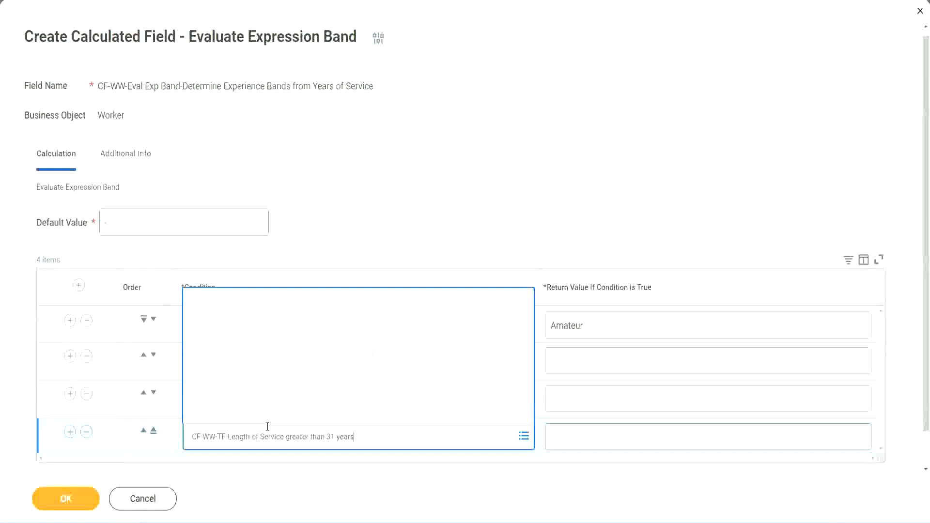
{"action": "key", "text": "Return"}
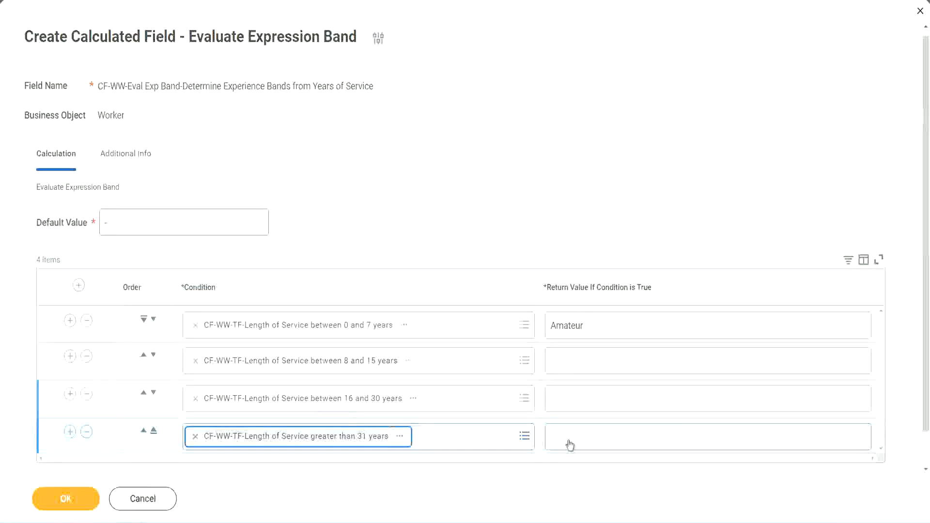
Enter the return values Legend for over 31 years, Senior for 16 to 30 and Experienced for 8 to 15, and save the calculated field
{"action": "left_click", "coordinate": [610, 436]}
{"action": "type", "text": "Le"}
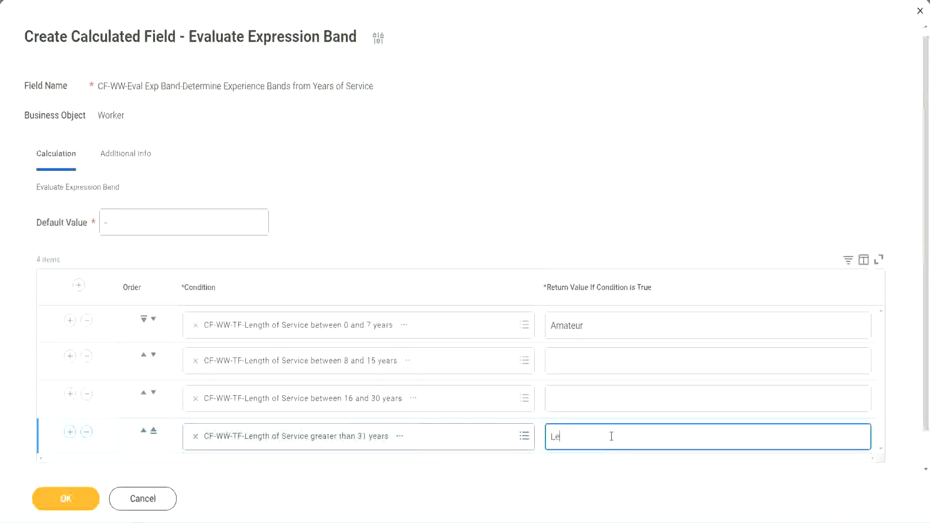
{"action": "type", "text": "gend"}
{"action": "left_click", "coordinate": [571, 397]}
{"action": "type", "text": "S"}
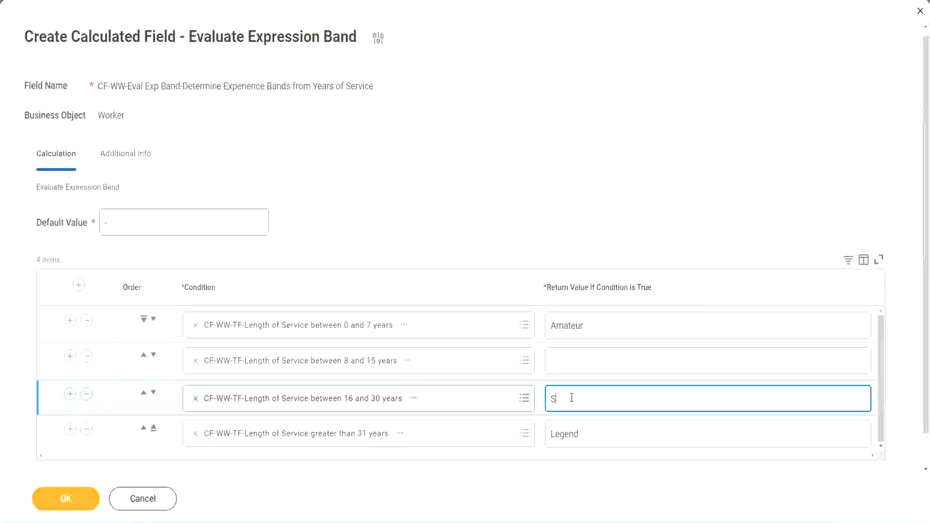
{"action": "type", "text": "enior"}
{"action": "left_click", "coordinate": [586, 361]}
{"action": "type", "text": "Ex"}
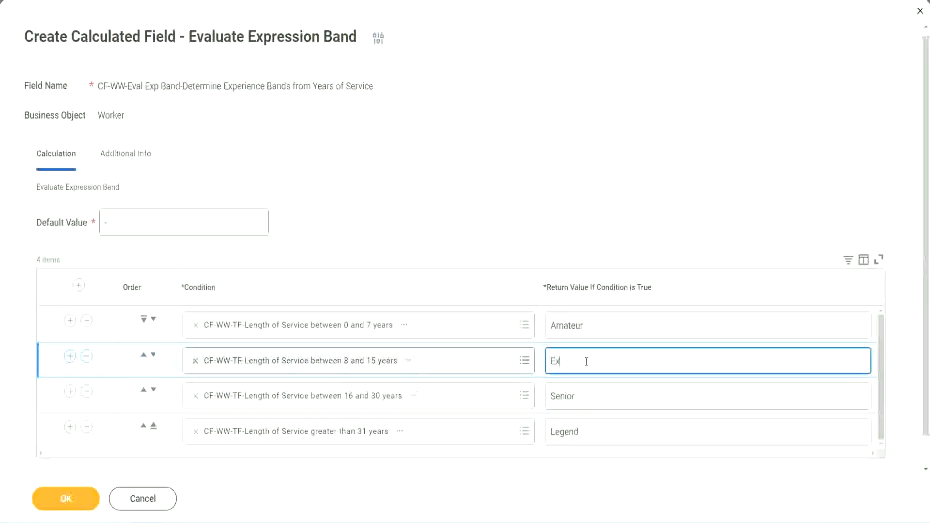
{"action": "type", "text": "perienced"}
{"action": "left_click", "coordinate": [66, 498]}
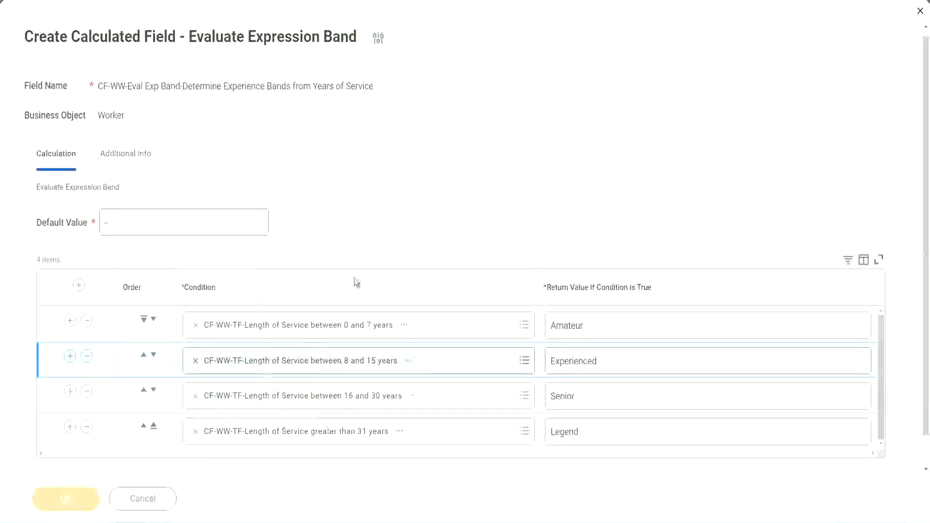
{"action": "scroll", "coordinate": [318, 295], "scroll_direction": "down", "scroll_amount": 3}
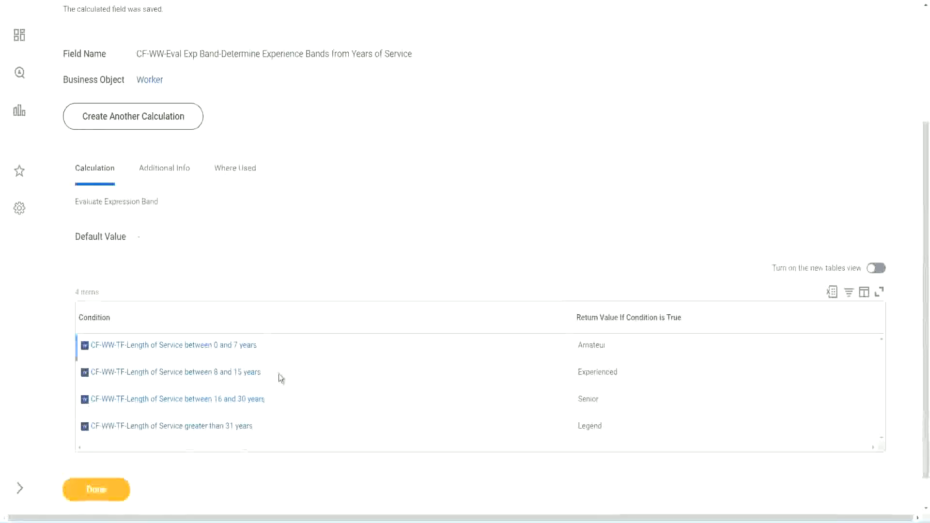
Check the return value assigned to each length-of-service condition in the saved calculated field
{"action": "double_click", "coordinate": [595, 344]}
{"action": "double_click", "coordinate": [590, 372]}
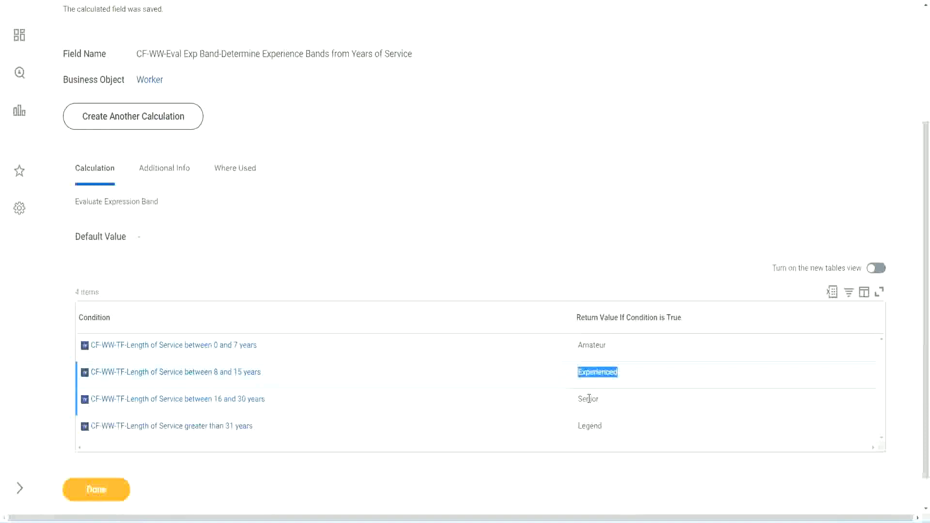
{"action": "double_click", "coordinate": [589, 398]}
{"action": "left_click", "coordinate": [591, 425]}
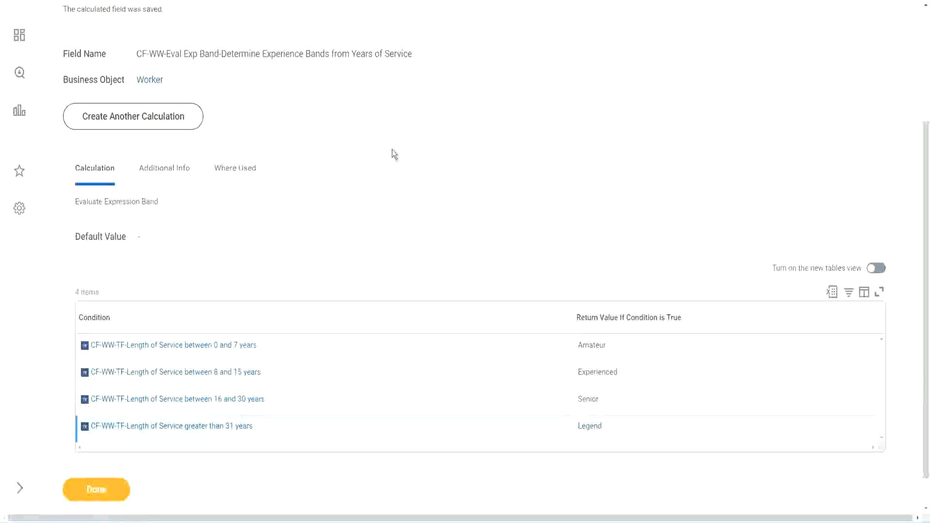
Copy the saved calculated field's name from the save confirmation page
{"action": "scroll", "coordinate": [391, 154], "scroll_direction": "up", "scroll_amount": 4}
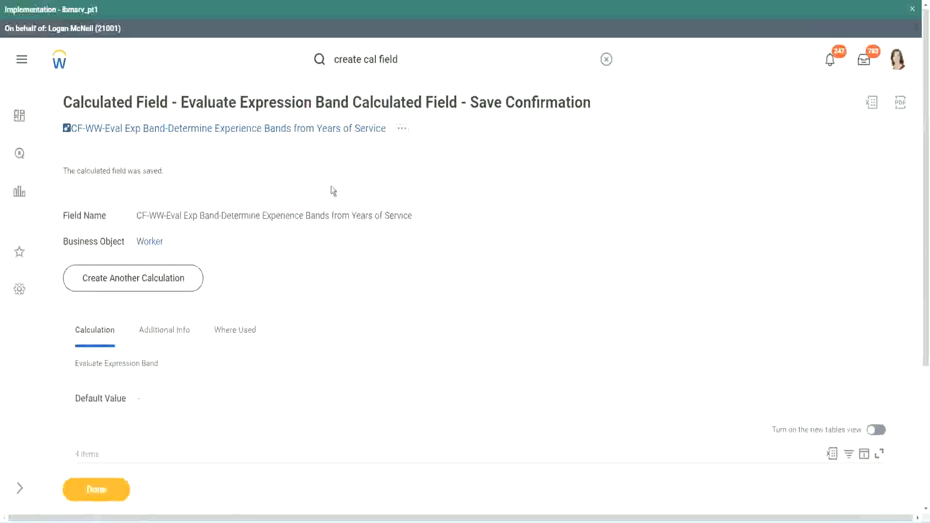
{"action": "right_click", "coordinate": [306, 129]}
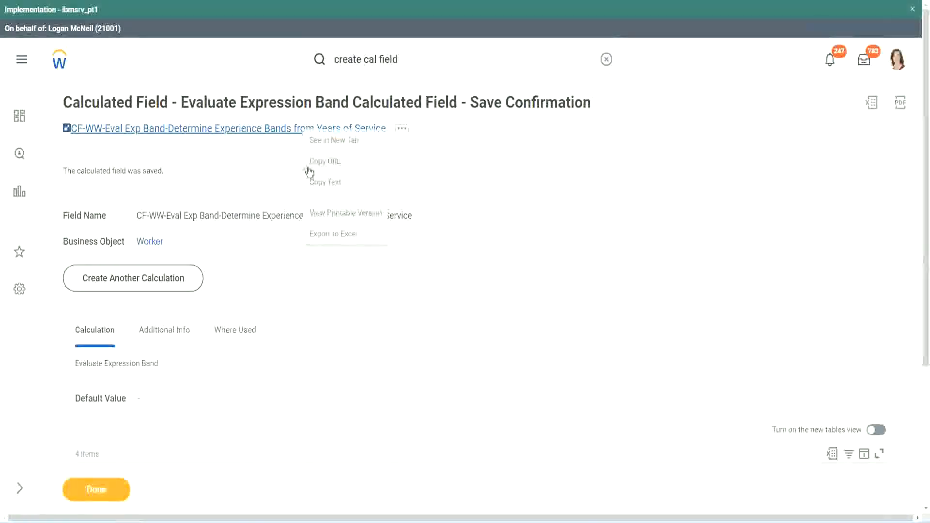
{"action": "left_click", "coordinate": [322, 183]}
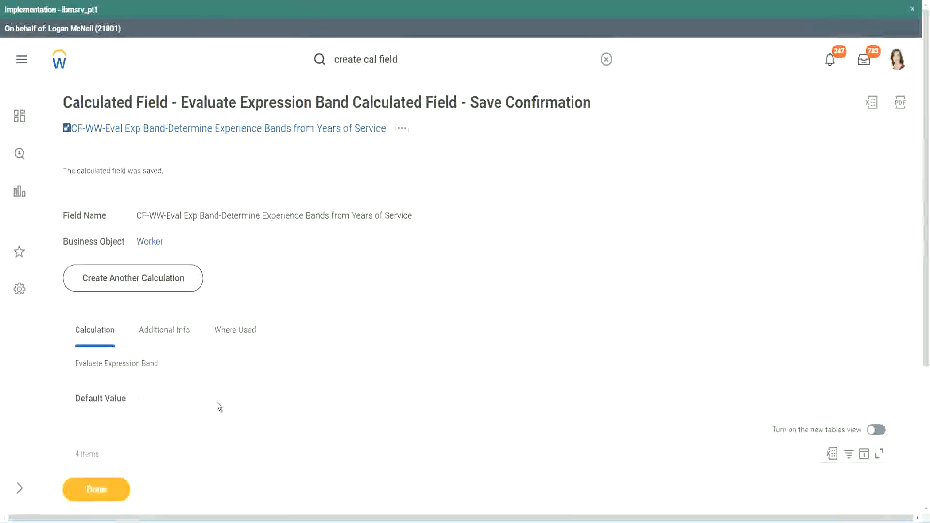
Review the saved field's conditions and return values, and compare them with the Calculated Fields - Functions slide
{"action": "scroll", "coordinate": [310, 379], "scroll_direction": "down", "scroll_amount": 3}
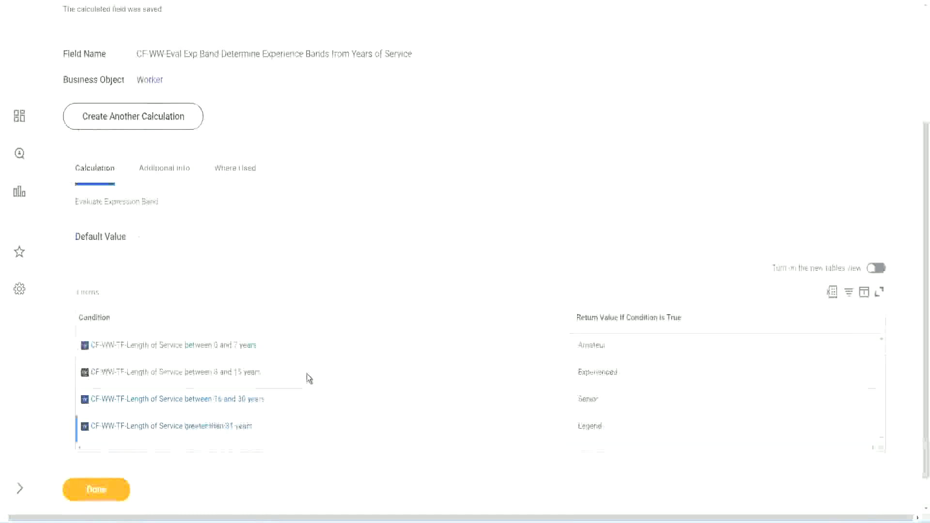
{"action": "scroll", "coordinate": [306, 373], "scroll_direction": "down", "scroll_amount": 1}
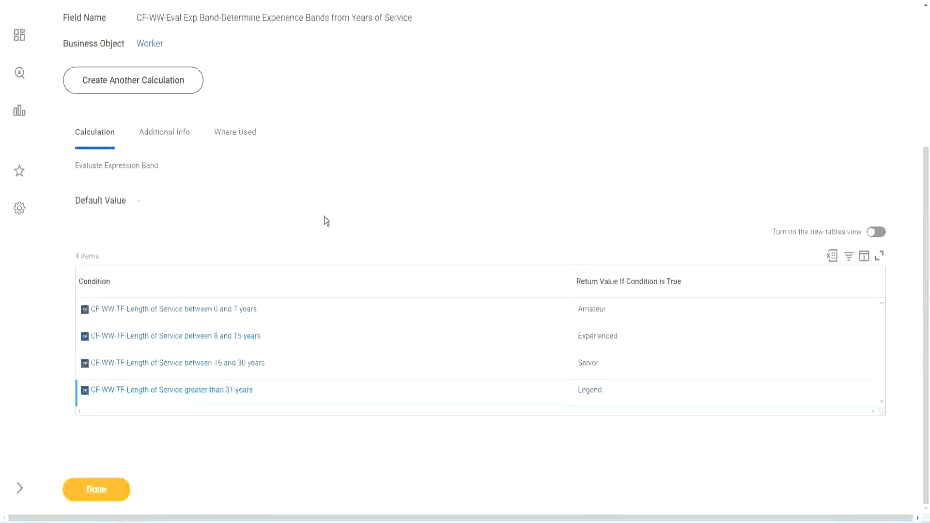
{"action": "scroll", "coordinate": [324, 217], "scroll_direction": "up", "scroll_amount": 2}
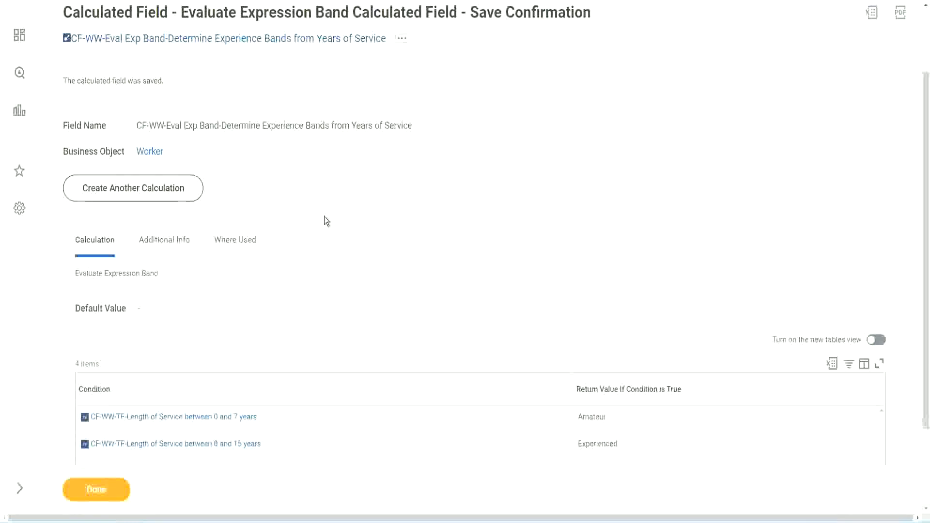
{"action": "scroll", "coordinate": [324, 216], "scroll_direction": "down", "scroll_amount": 2}
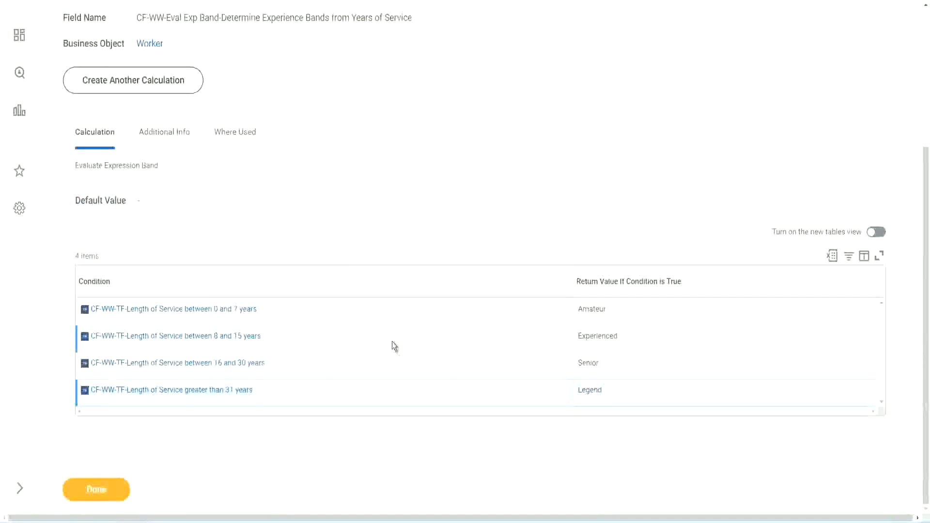
{"action": "key", "text": "alt+Tab"}
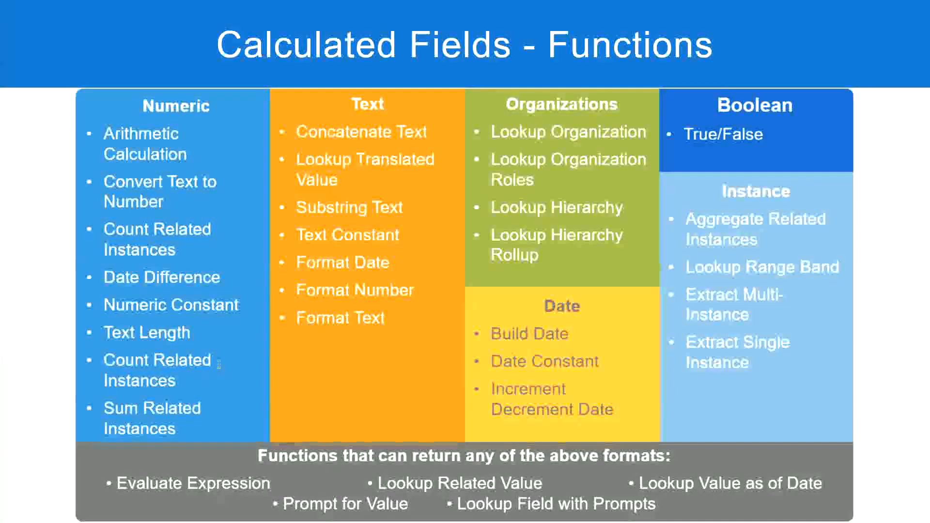
{"action": "key", "text": "alt+Tab"}
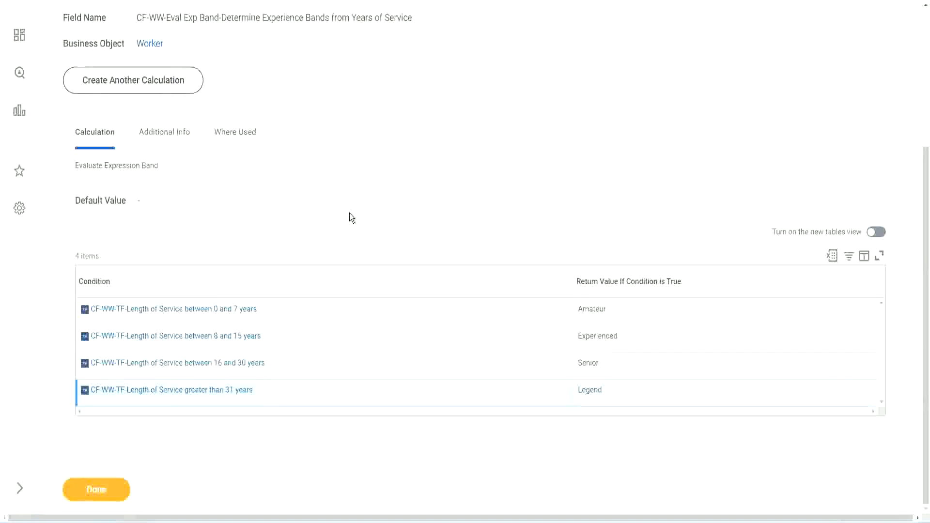
{"action": "scroll", "coordinate": [349, 213], "scroll_direction": "up", "scroll_amount": 1}
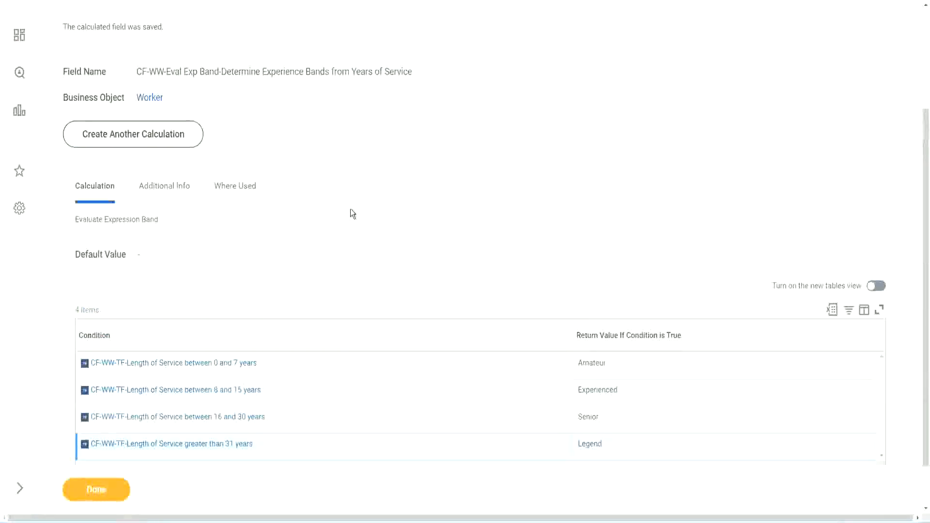
{"action": "scroll", "coordinate": [351, 217], "scroll_direction": "up", "scroll_amount": 3}
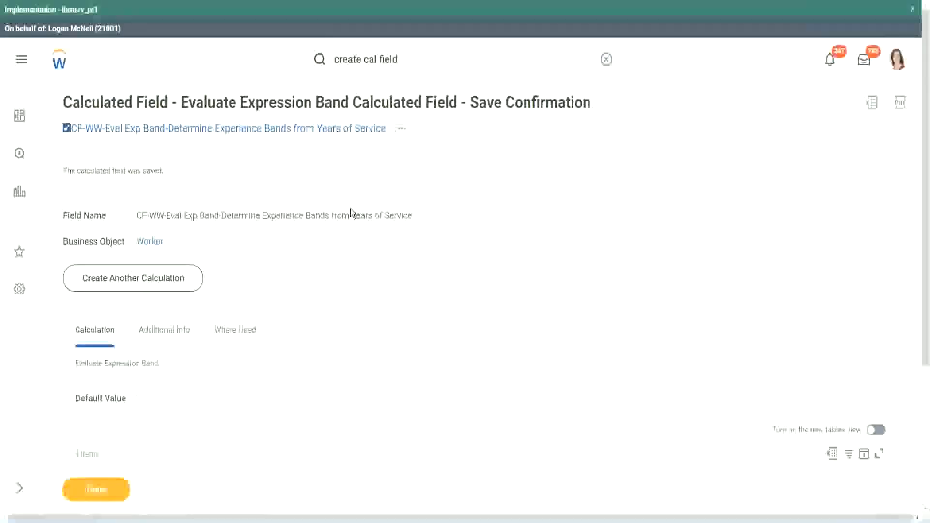
{"action": "scroll", "coordinate": [350, 213], "scroll_direction": "down", "scroll_amount": 4}
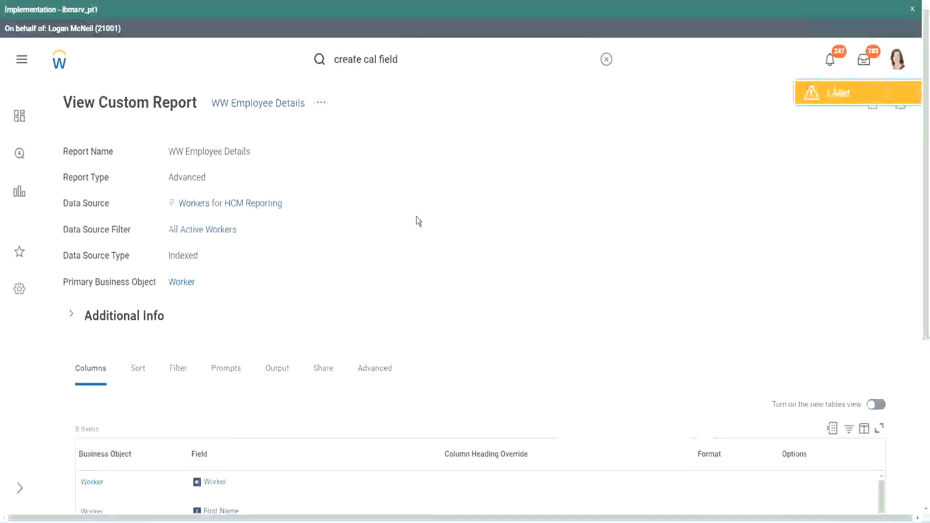
Open the WW Employee Details custom report for editing
{"action": "scroll", "coordinate": [417, 217], "scroll_direction": "down", "scroll_amount": 1}
{"action": "scroll", "coordinate": [416, 216], "scroll_direction": "up", "scroll_amount": 1}
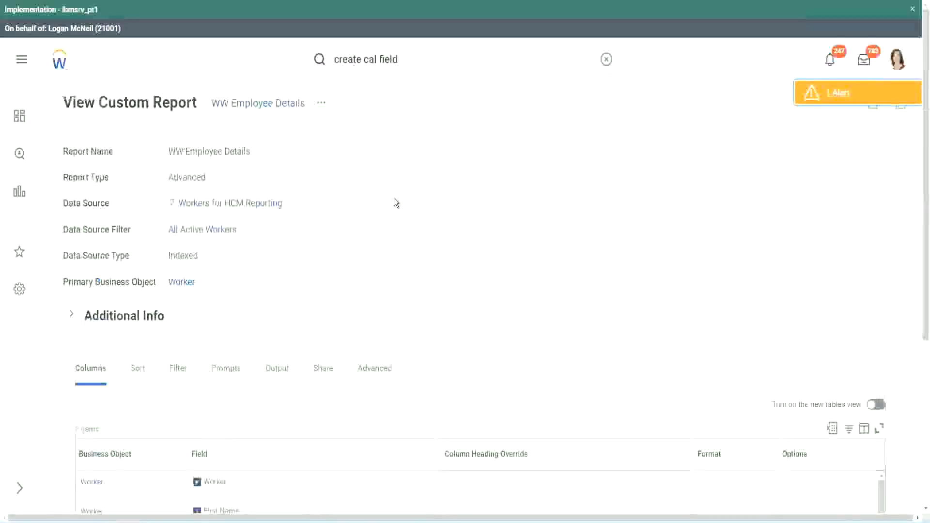
{"action": "left_click", "coordinate": [321, 103]}
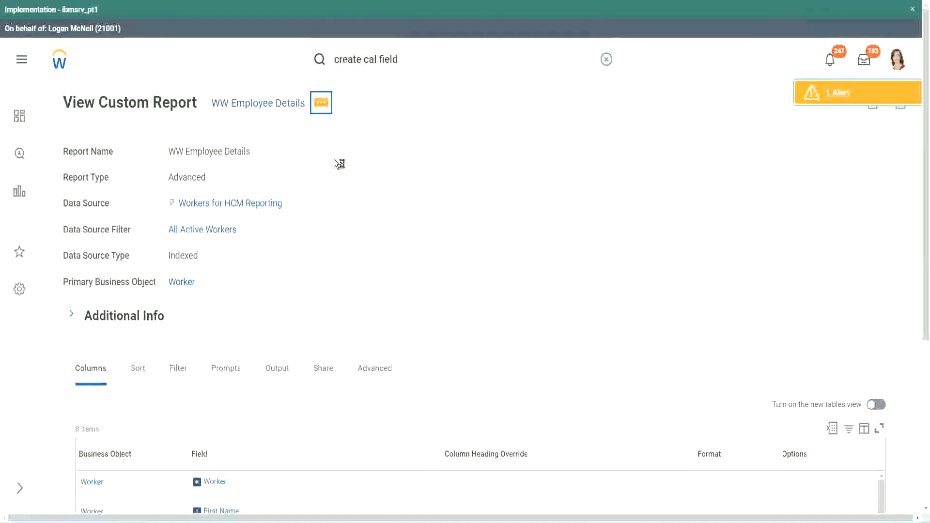
{"action": "mouse_move", "coordinate": [373, 156]}
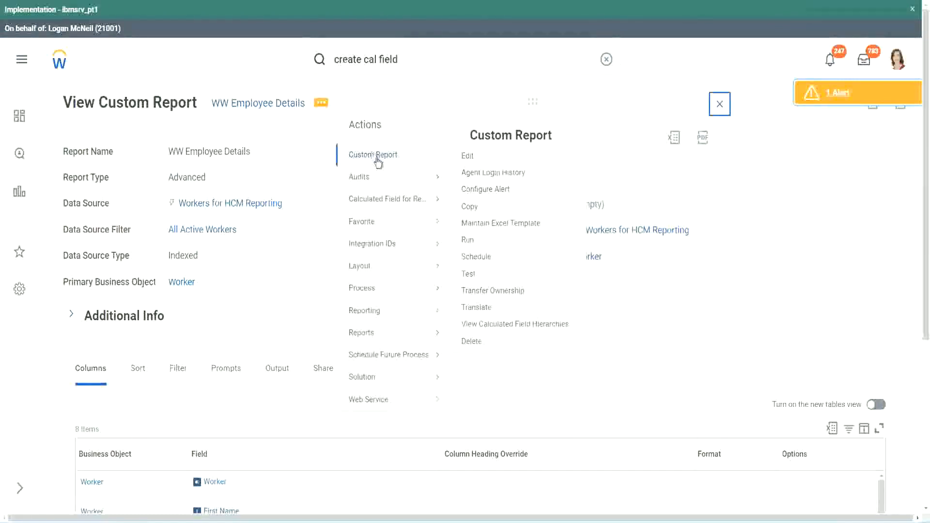
{"action": "left_click", "coordinate": [473, 157]}
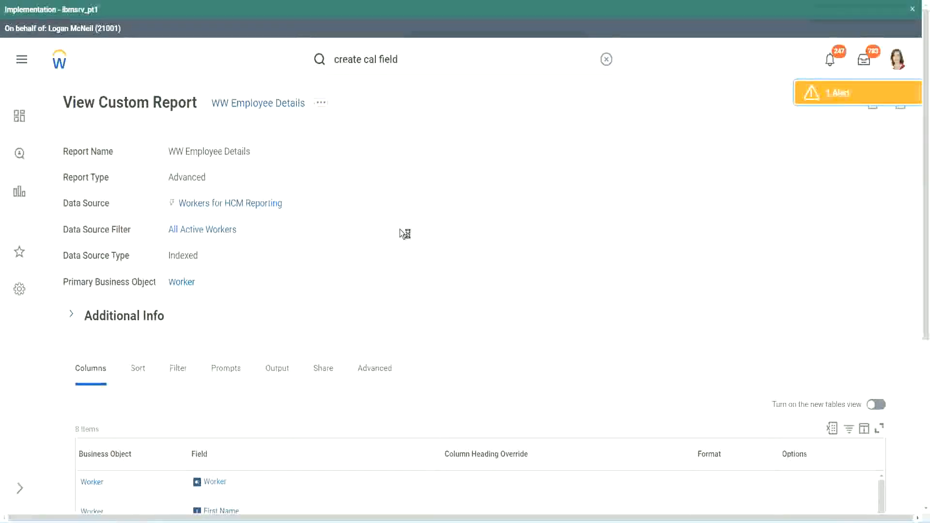
{"action": "scroll", "coordinate": [399, 229], "scroll_direction": "down", "scroll_amount": 1}
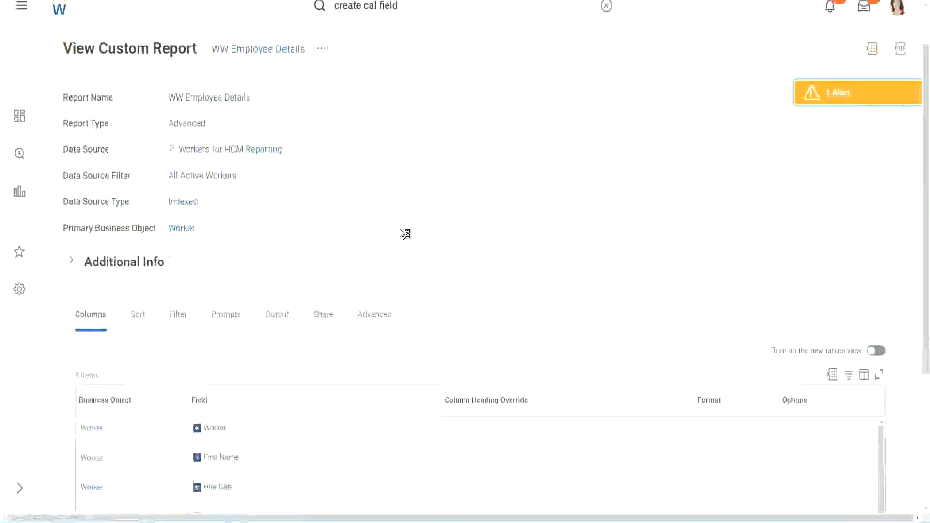
{"action": "scroll", "coordinate": [400, 233], "scroll_direction": "down", "scroll_amount": 4}
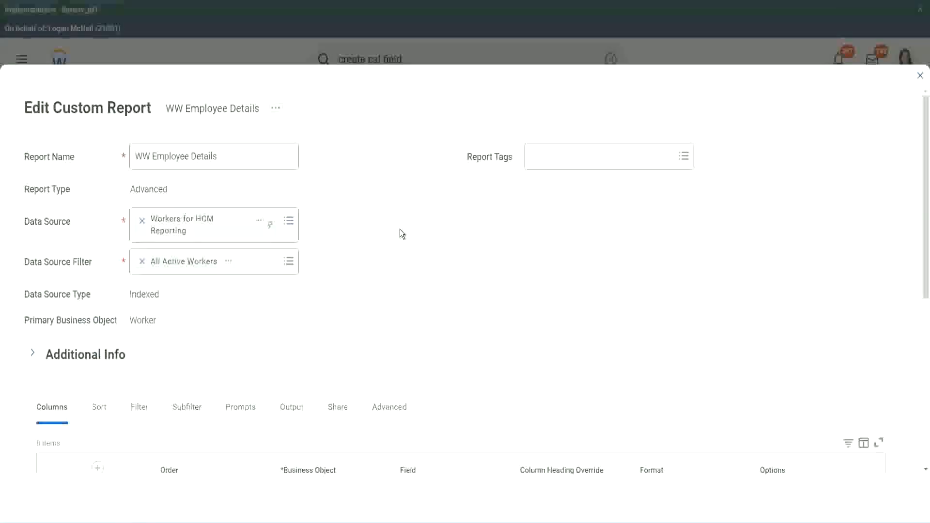
Add a Worker row after the last report column and copy the field name from the existing Experience Bands row
{"action": "scroll", "coordinate": [400, 229], "scroll_direction": "down", "scroll_amount": 9}
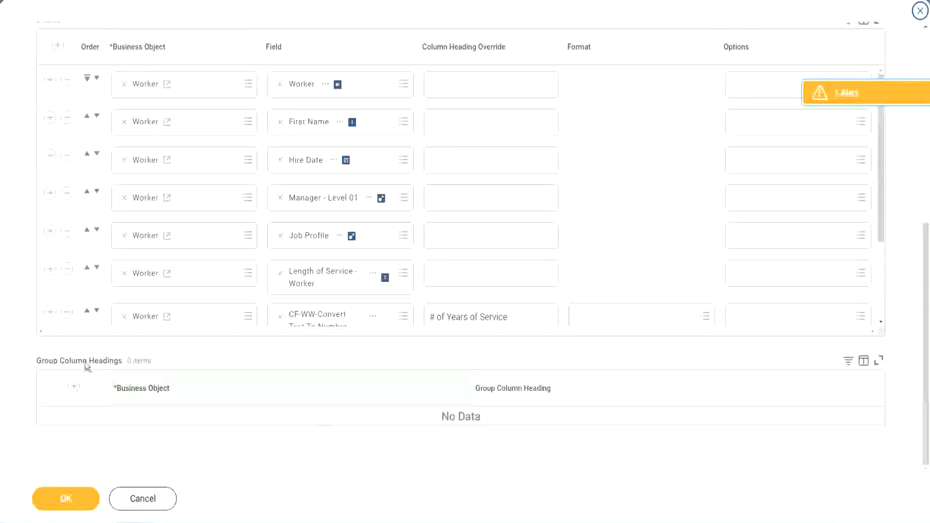
{"action": "scroll", "coordinate": [195, 237], "scroll_direction": "down", "scroll_amount": 3}
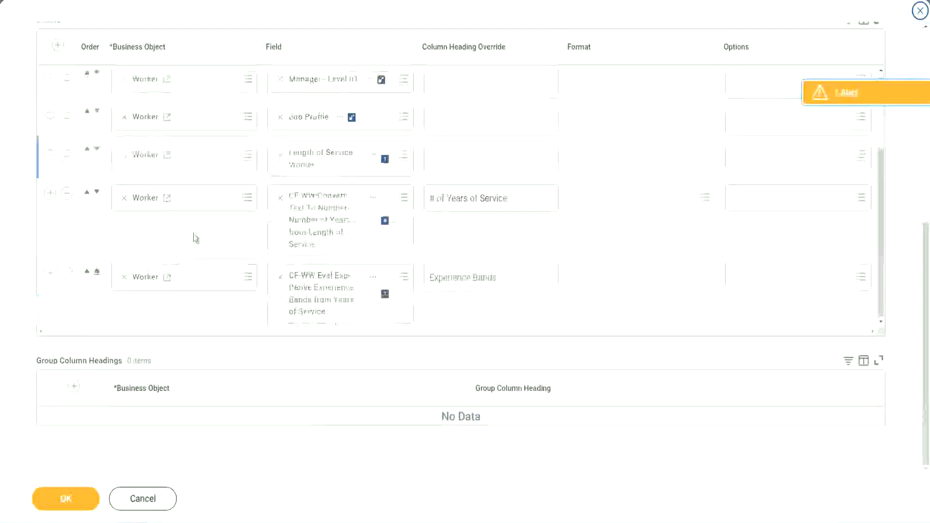
{"action": "left_click", "coordinate": [50, 273]}
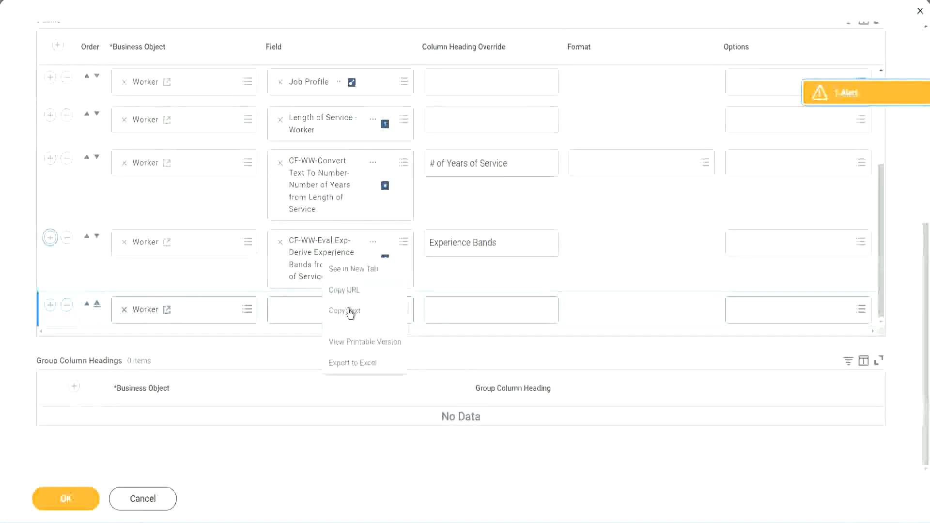
Search the new row's field for CF-WW-Eval Exp Band and select CF-WW-Eval Exp Band-Determine Experience Bands from Years of Service
{"action": "left_click", "coordinate": [292, 314]}
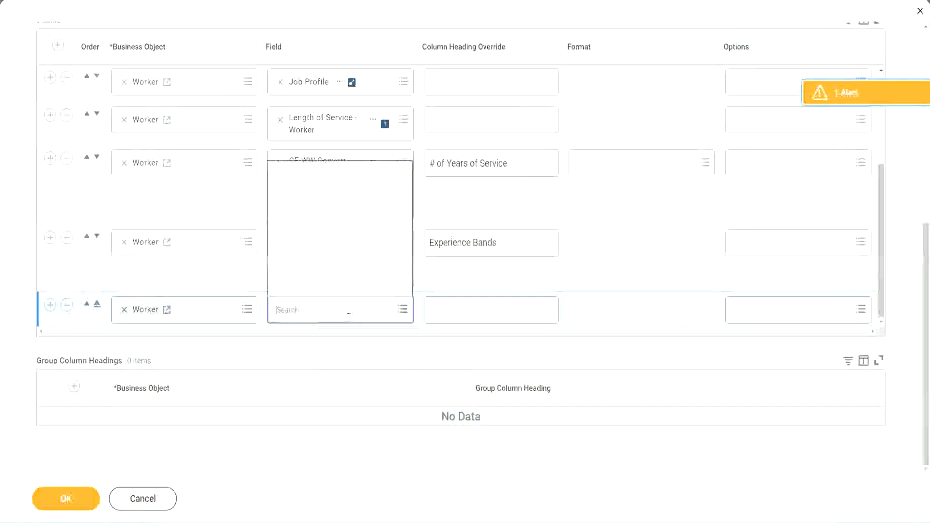
{"action": "key", "text": "ctrl+v"}
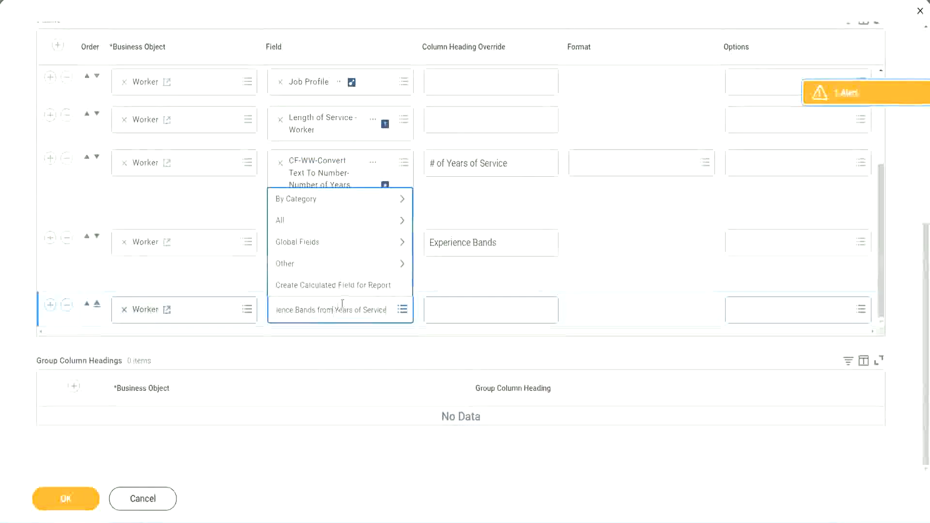
{"action": "left_click_drag", "start_coordinate": [281, 306], "coordinate": [236, 307]}
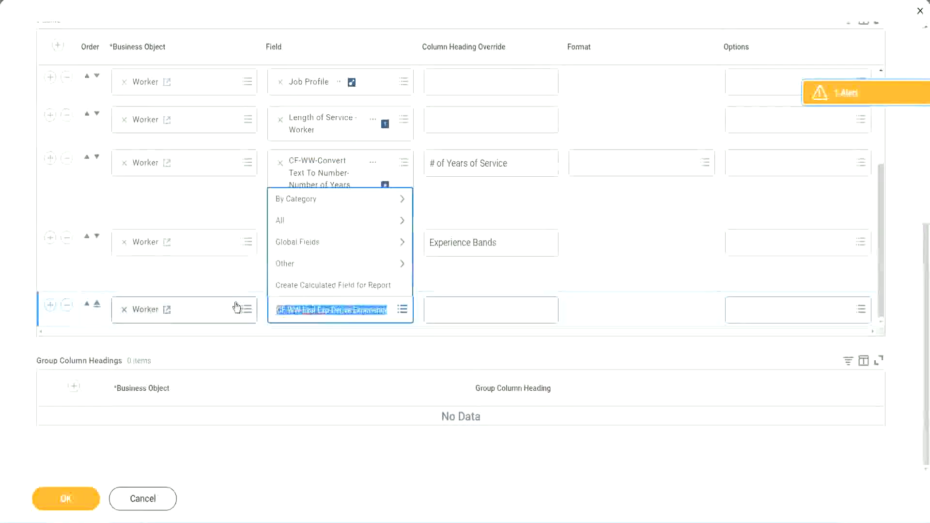
{"action": "left_click", "coordinate": [347, 318]}
{"action": "key", "text": "BackSpace"}
{"action": "type", "text": "Band"}
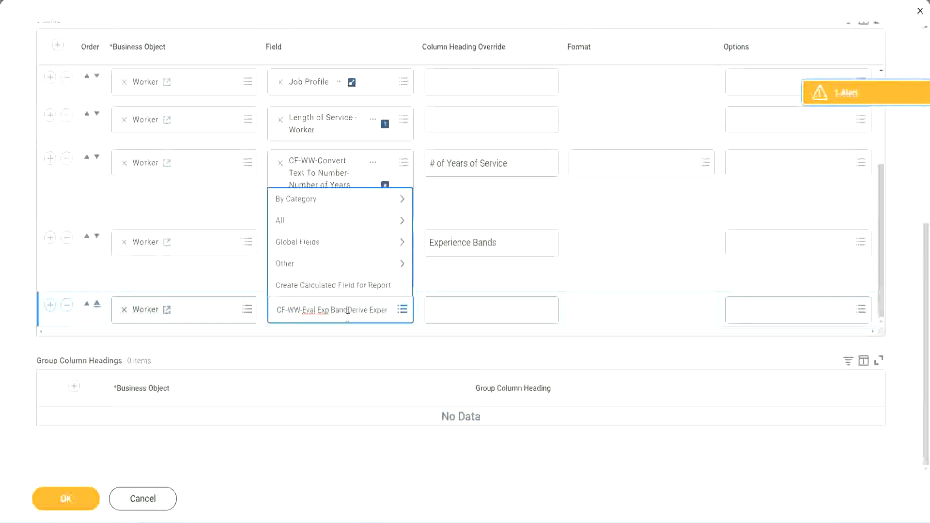
{"action": "key", "text": "Delete"}
{"action": "key", "text": "Delete"}
{"action": "key", "text": "Delete"}
{"action": "key", "text": "Delete"}
{"action": "key", "text": "Delete"}
{"action": "key", "text": "Delete"}
{"action": "key", "text": "Delete"}
{"action": "key", "text": "Delete"}
{"action": "key", "text": "Delete"}
{"action": "key", "text": "Delete"}
{"action": "key", "text": "Delete"}
{"action": "key", "text": "Delete"}
{"action": "key", "text": "Delete"}
{"action": "key", "text": "Delete"}
{"action": "key", "text": "Delete"}
{"action": "key", "text": "Delete"}
{"action": "key", "text": "Delete"}
{"action": "key", "text": "Return"}
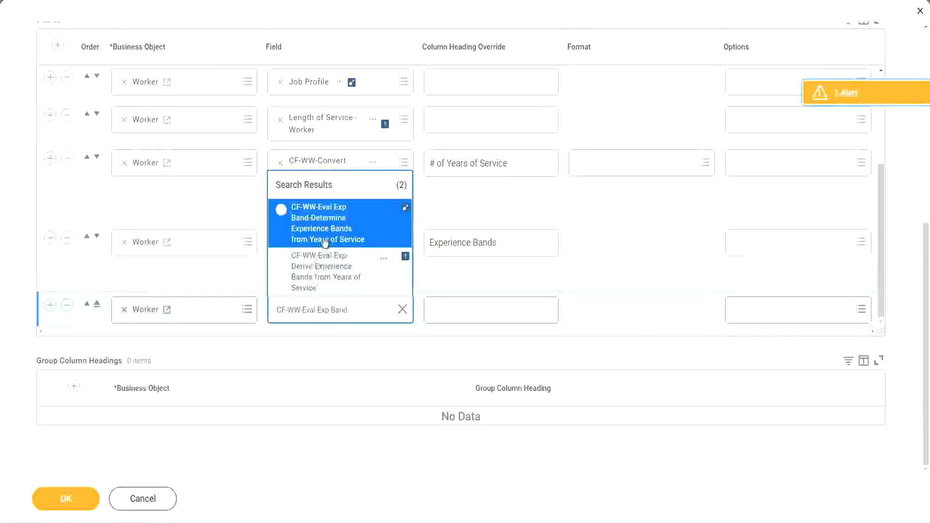
{"action": "left_click", "coordinate": [340, 230]}
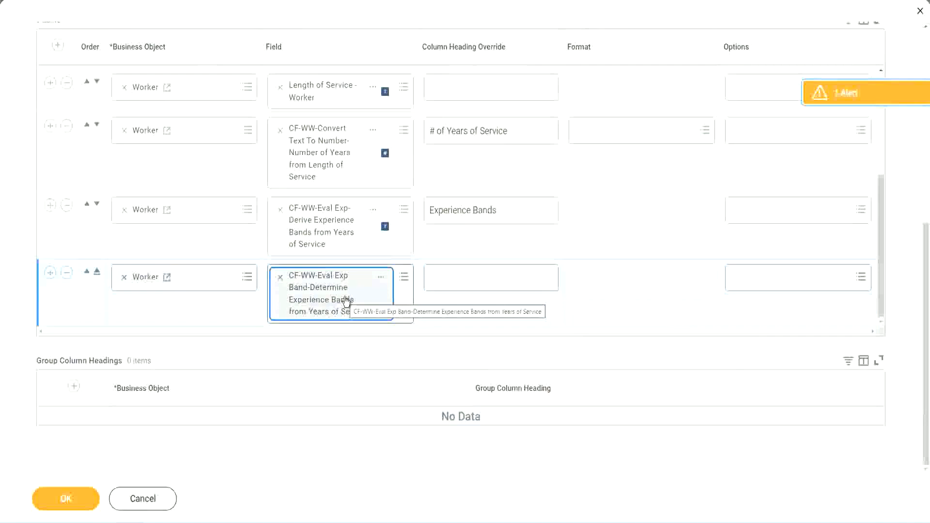
Set the new column's heading override to Experience Bands (Eval Exp Bands) and save the report
{"action": "left_click", "coordinate": [511, 211]}
{"action": "key", "text": "ctrl+c"}
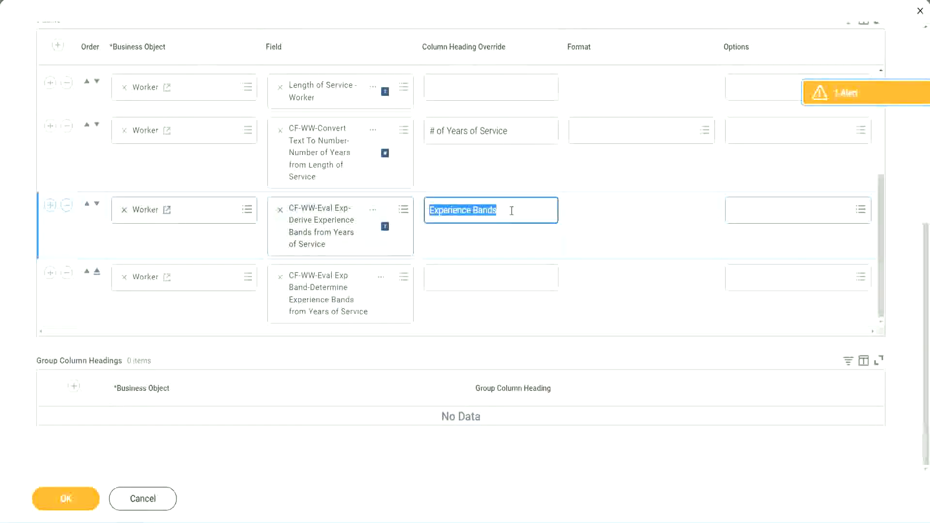
{"action": "left_click", "coordinate": [452, 277]}
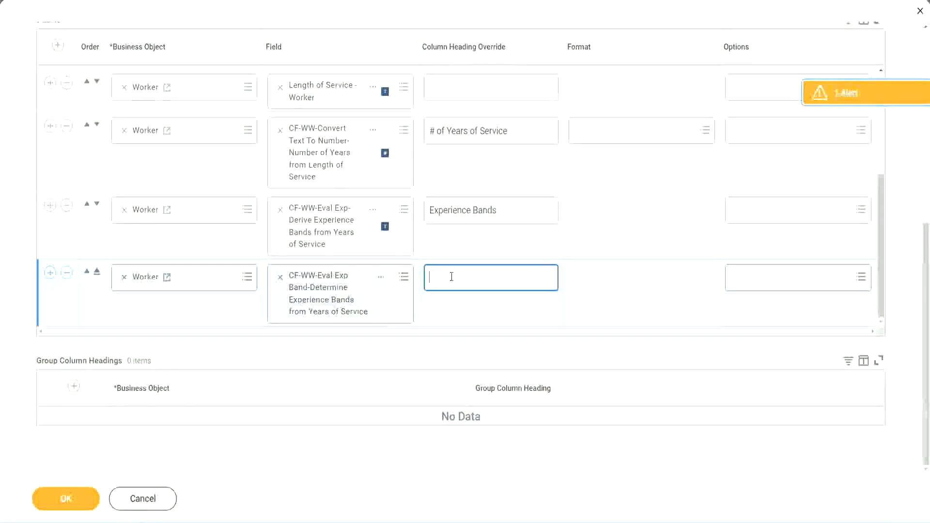
{"action": "key", "text": "ctrl+v"}
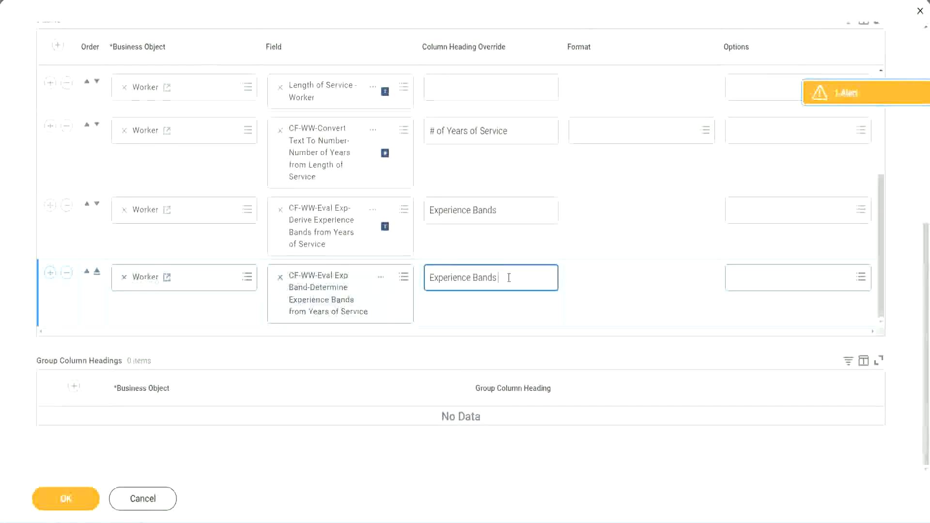
{"action": "type", "text": "(Eval E"}
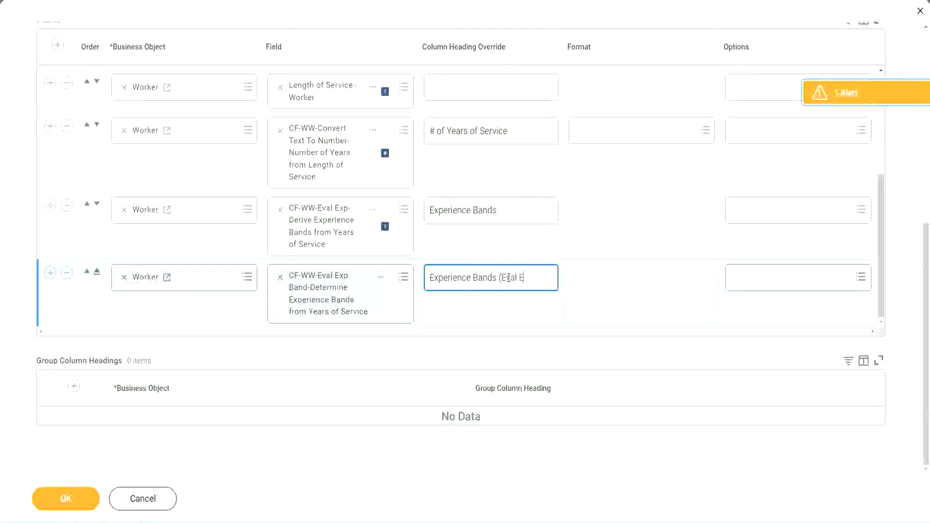
{"action": "type", "text": "xp Bands)"}
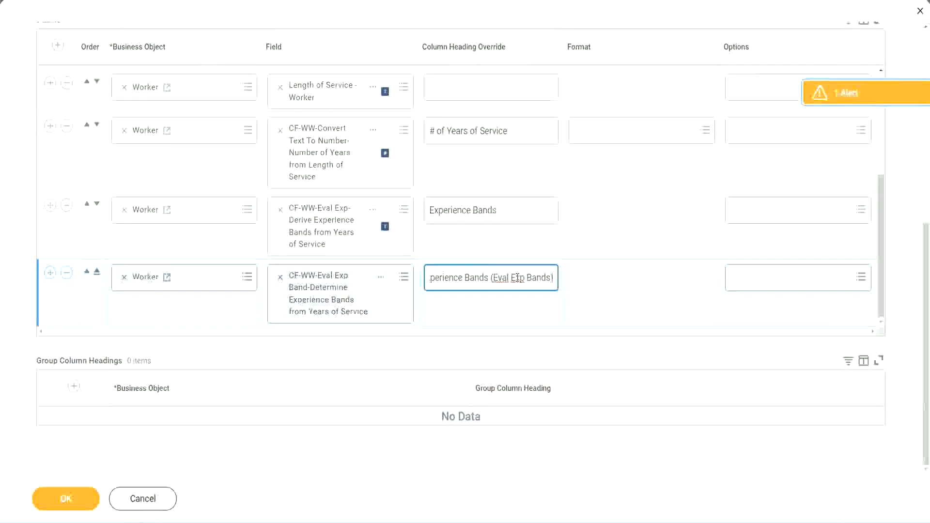
{"action": "double_click", "coordinate": [518, 277]}
{"action": "left_click", "coordinate": [536, 275]}
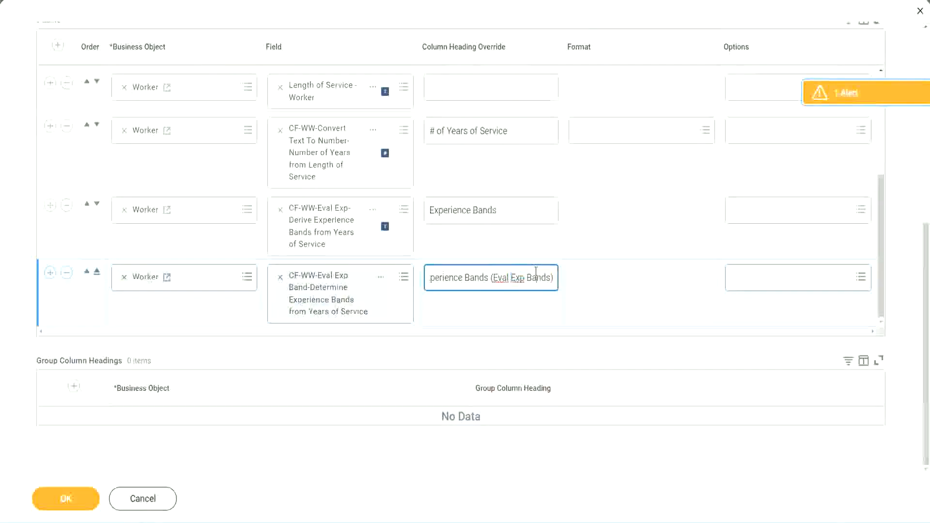
{"action": "left_click", "coordinate": [68, 500]}
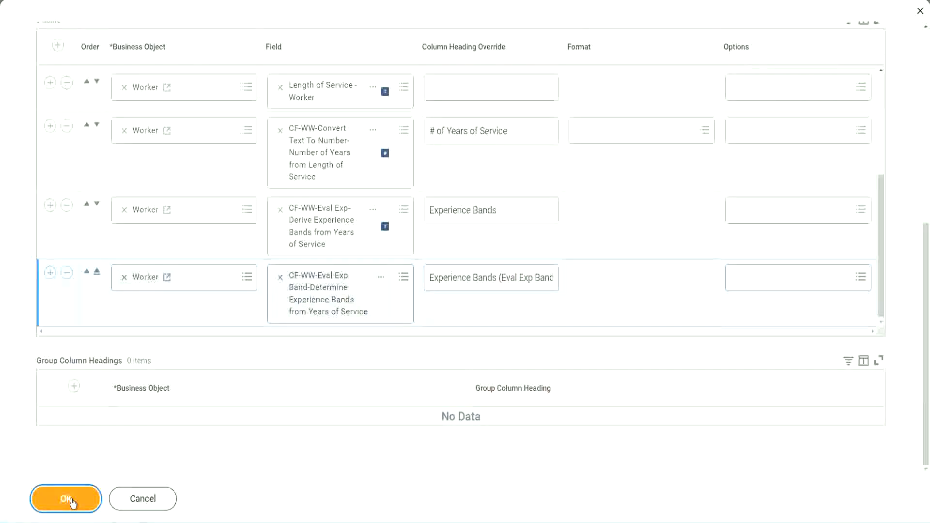